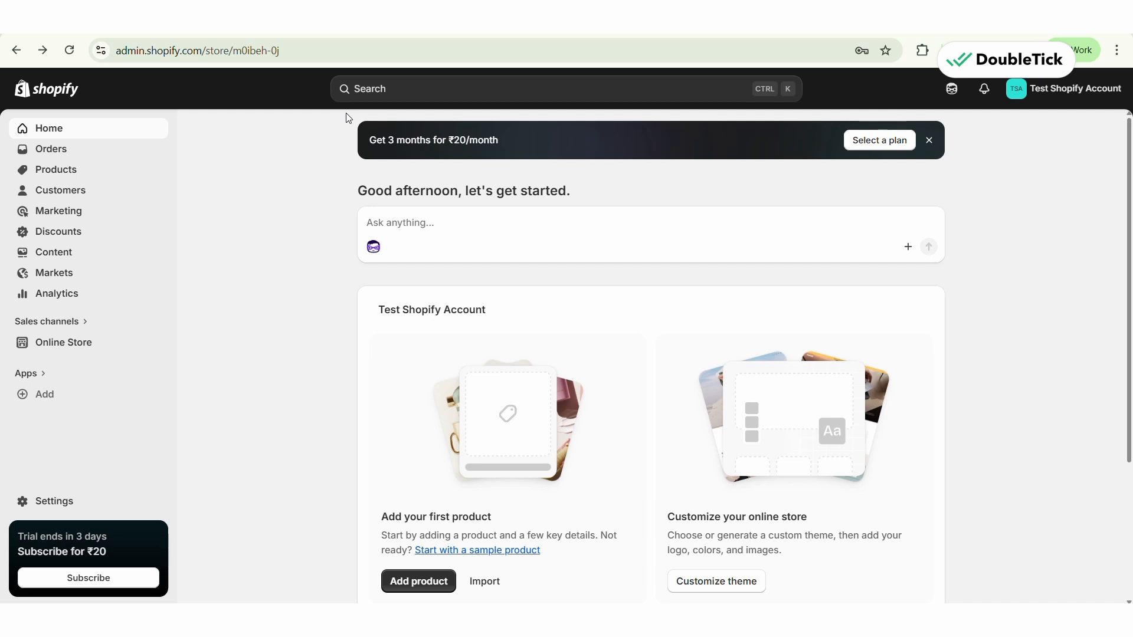
- Switch to the DoubleTick login page, enter the account's WhatsApp number and request a login OTP
{"action": "left_click", "coordinate": [485, 23]}
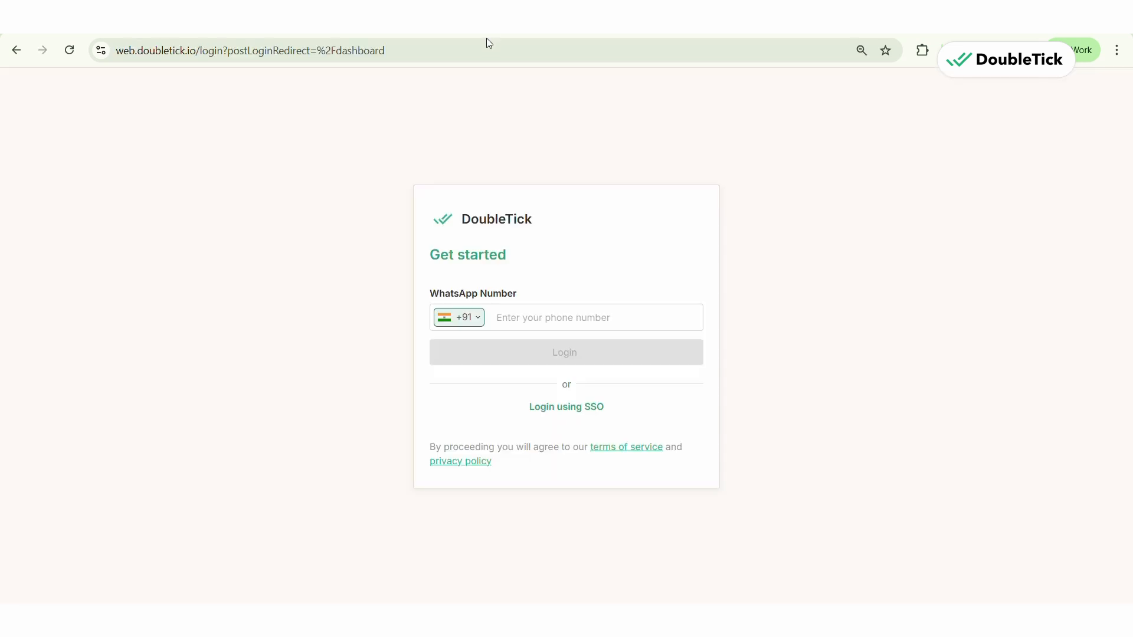
{"action": "left_click", "coordinate": [546, 314]}
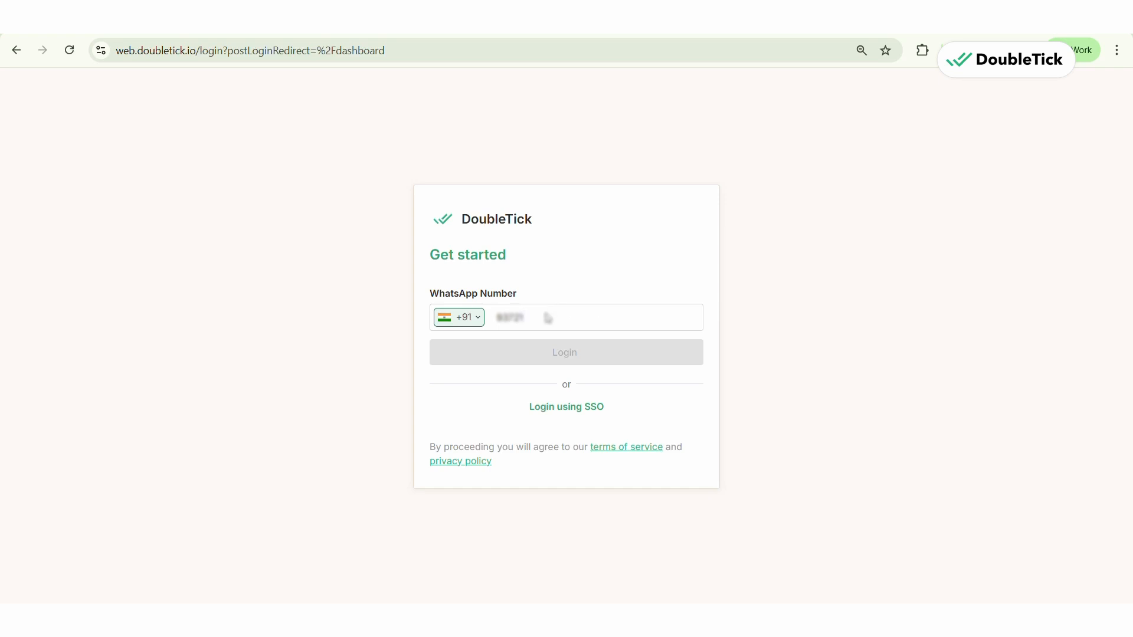
{"action": "key", "text": "Return"}
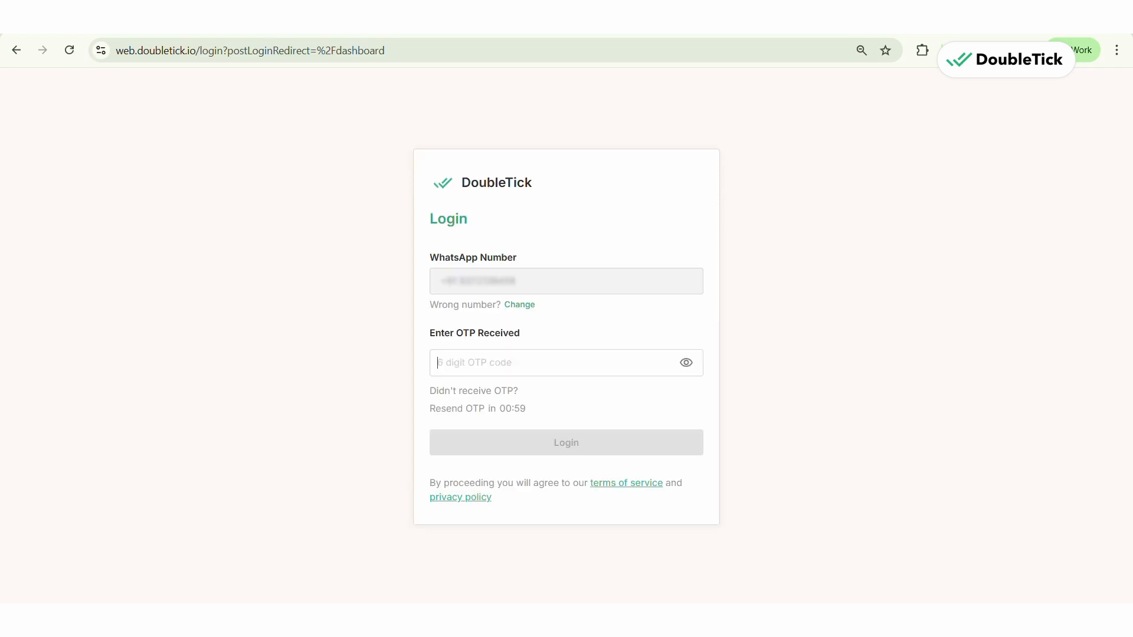
- Switch to Gmail, open the DoubleTick One-Time Password email and copy the verification code
{"action": "left_click", "coordinate": [171, 18]}
{"action": "left_click", "coordinate": [275, 128]}
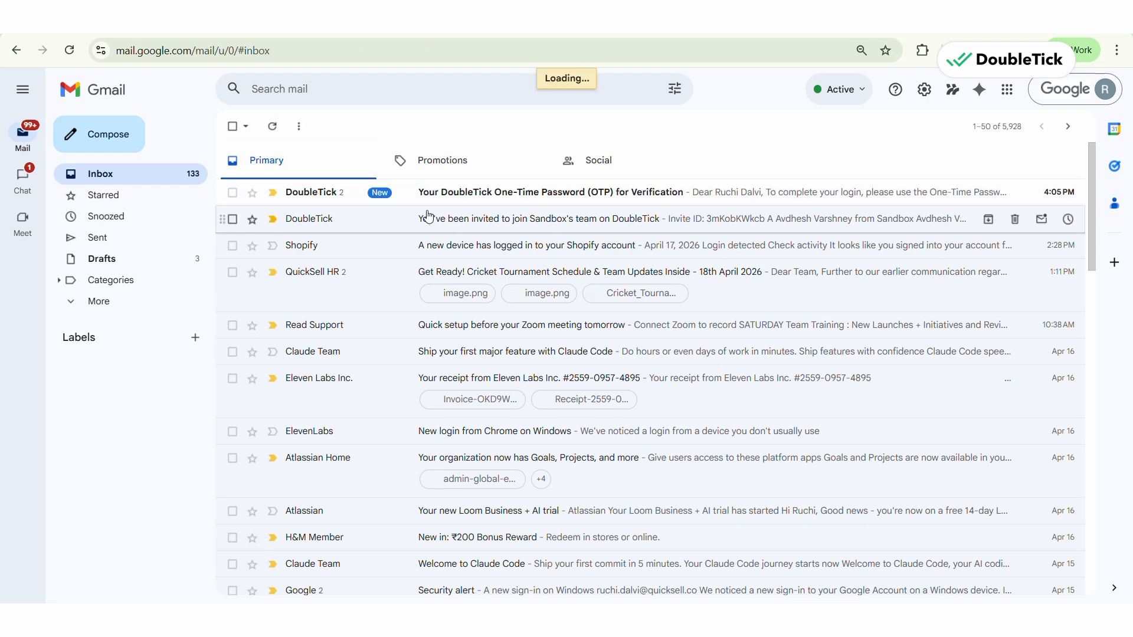
{"action": "left_click", "coordinate": [429, 193]}
{"action": "double_click", "coordinate": [317, 324]}
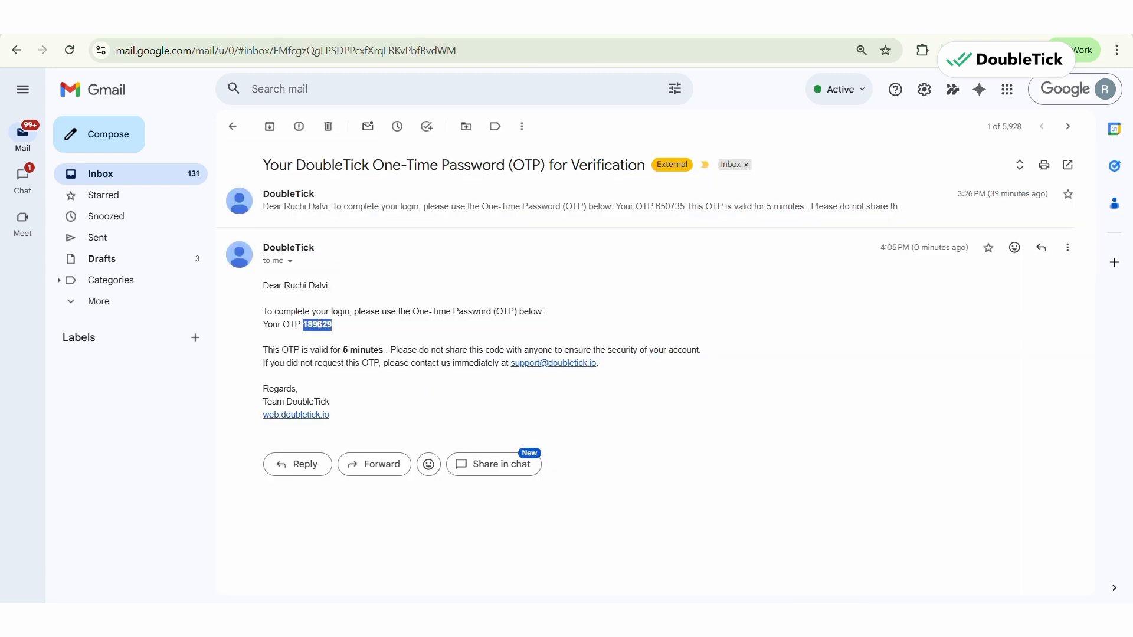
{"action": "key", "text": "ctrl+c"}
- Return to DoubleTick, log in with the OTP code and join the Sandbox organization
{"action": "left_click", "coordinate": [291, 21]}
{"action": "left_click", "coordinate": [506, 361]}
{"action": "key", "text": "ctrl+v"}
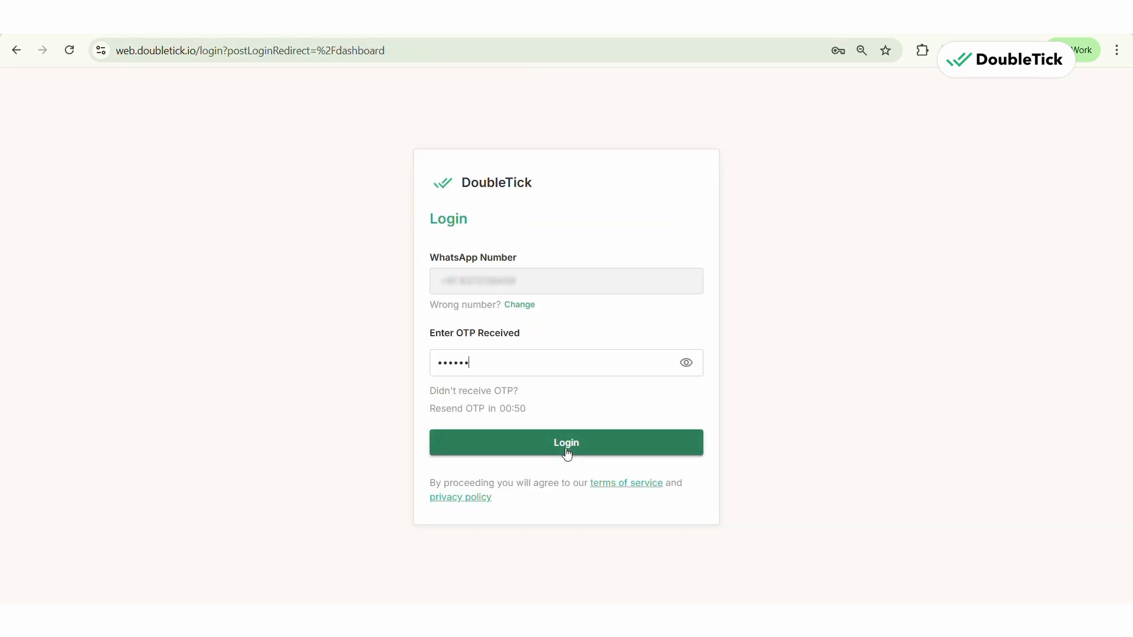
{"action": "left_click", "coordinate": [567, 452]}
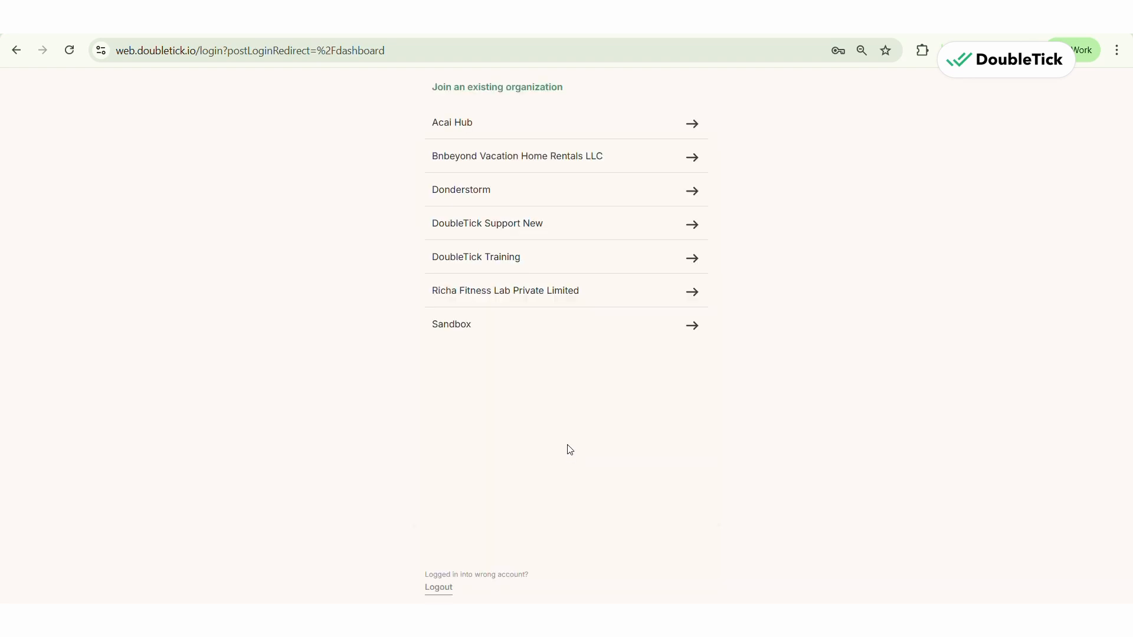
{"action": "left_click", "coordinate": [637, 324]}
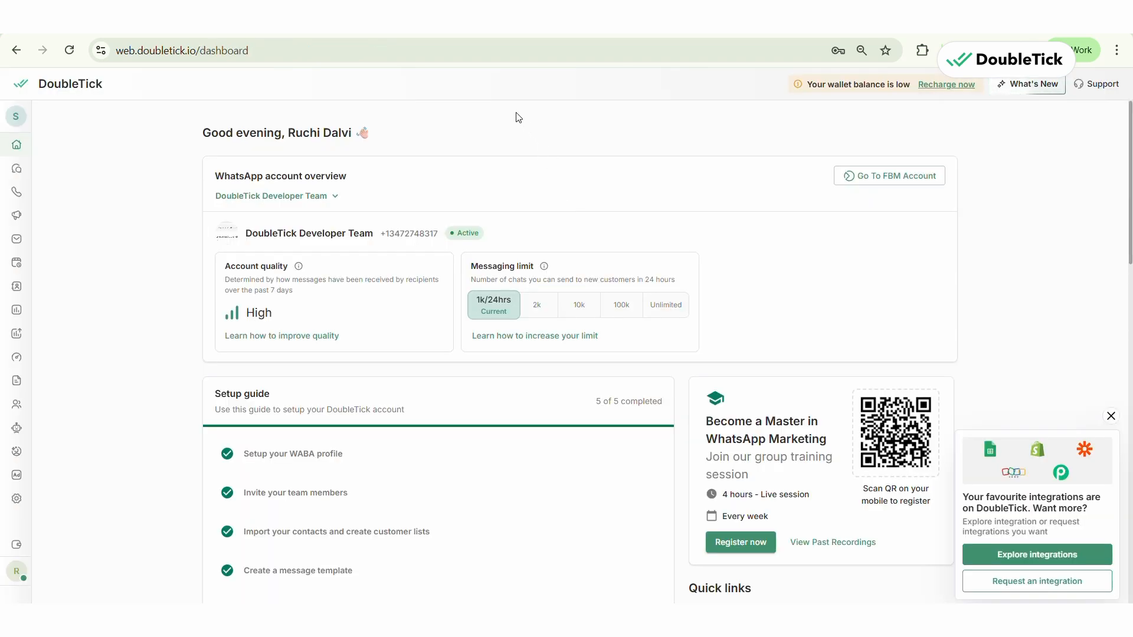
- Open the Shopify integration in DoubleTick's settings and start connecting a Shopify website
{"action": "mouse_move", "coordinate": [16, 403]}
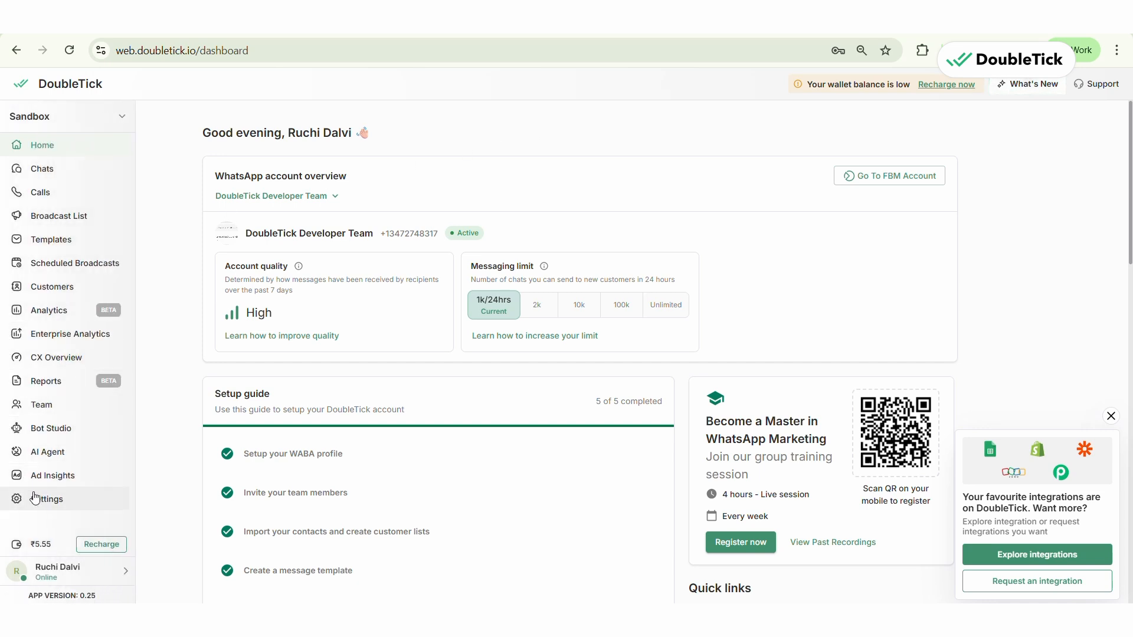
{"action": "left_click", "coordinate": [65, 499]}
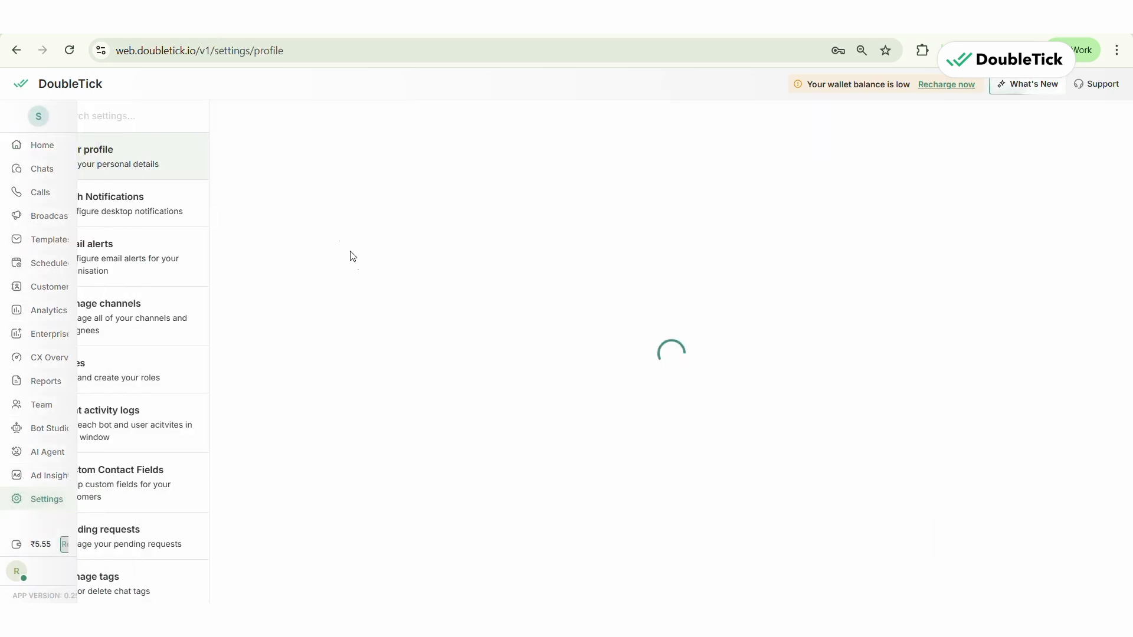
{"action": "scroll", "coordinate": [163, 176], "scroll_direction": "down", "scroll_amount": 3}
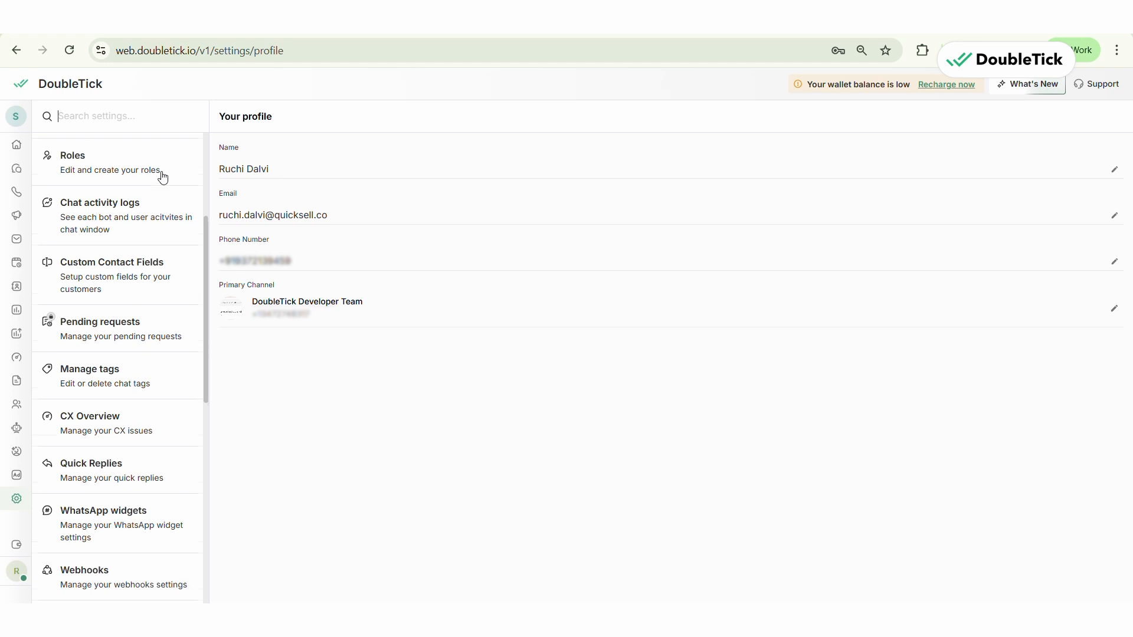
{"action": "scroll", "coordinate": [131, 524], "scroll_direction": "down", "scroll_amount": 1}
{"action": "scroll", "coordinate": [131, 524], "scroll_direction": "down", "scroll_amount": 4}
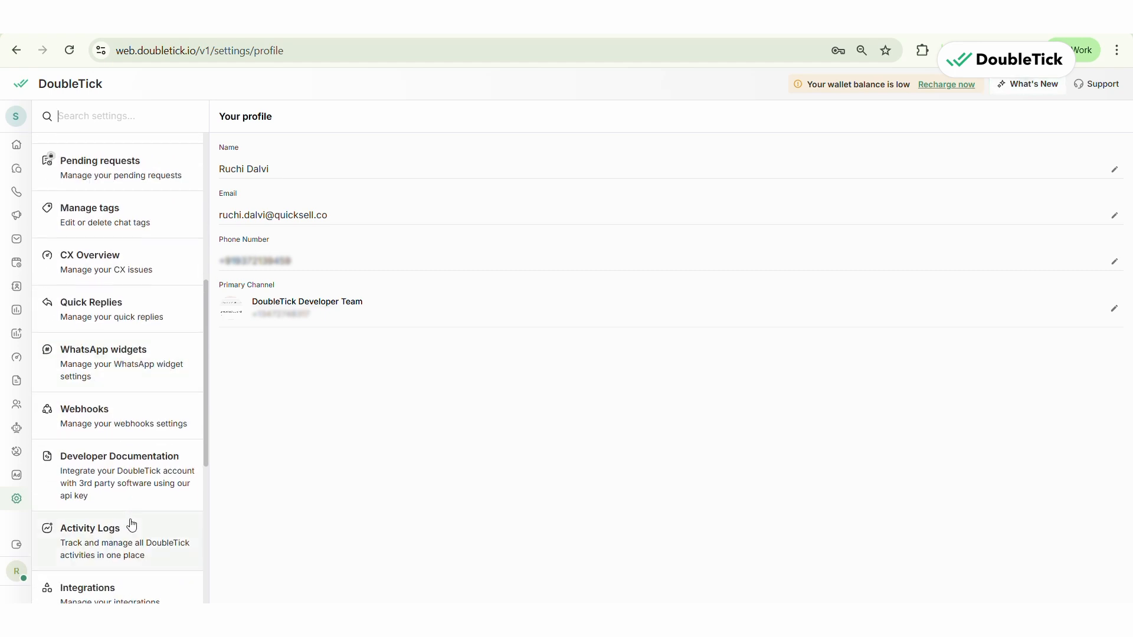
{"action": "left_click", "coordinate": [133, 526]}
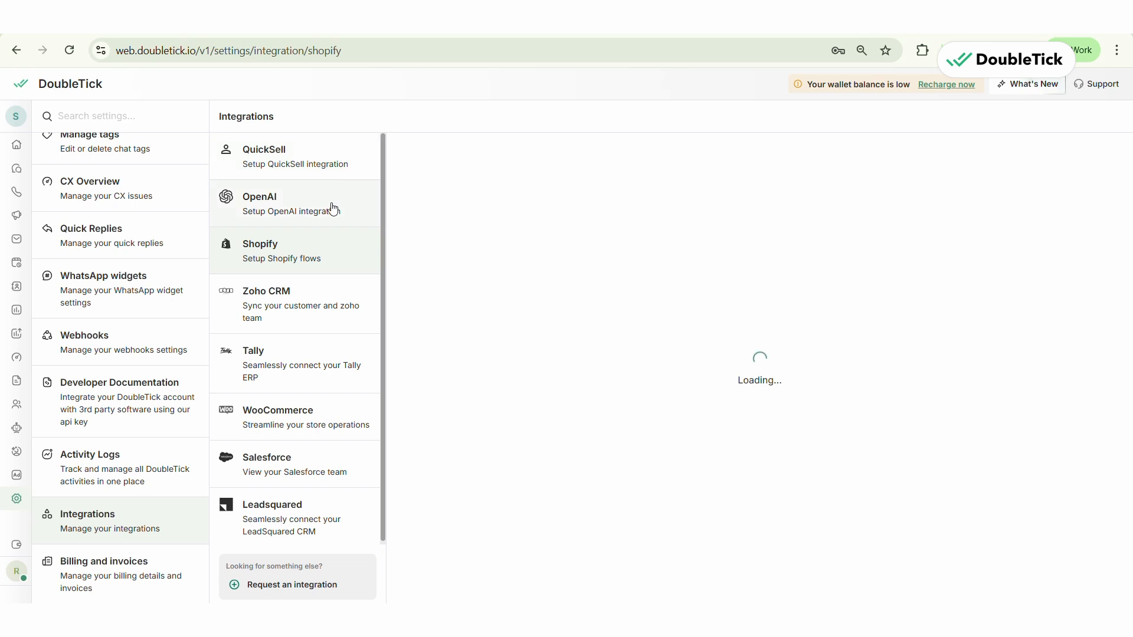
{"action": "left_click", "coordinate": [318, 260]}
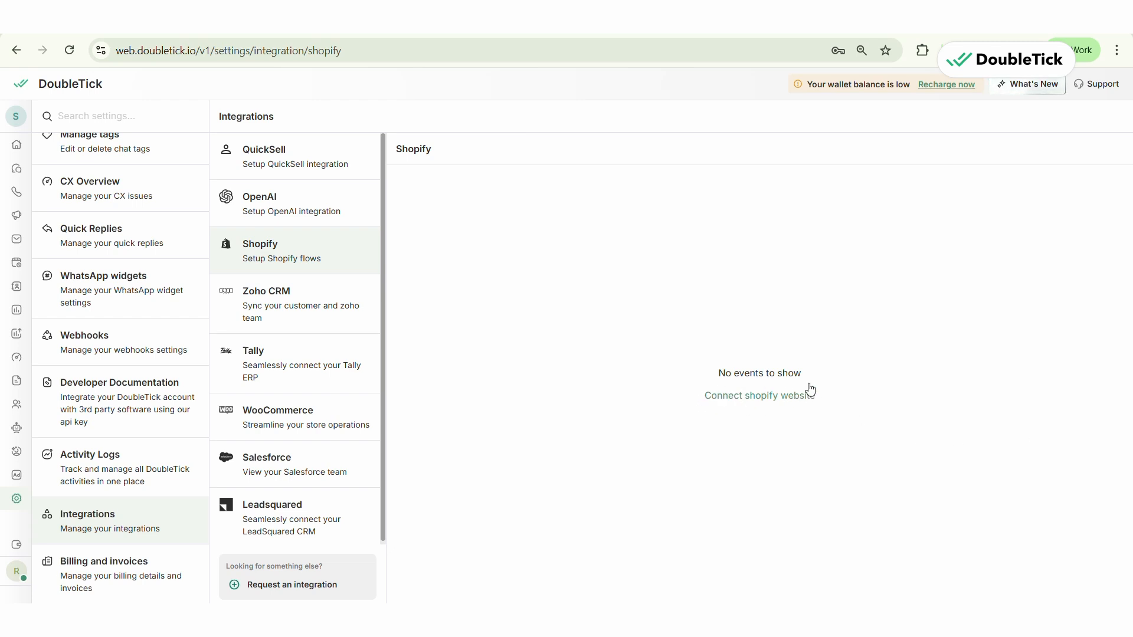
{"action": "left_click", "coordinate": [770, 395]}
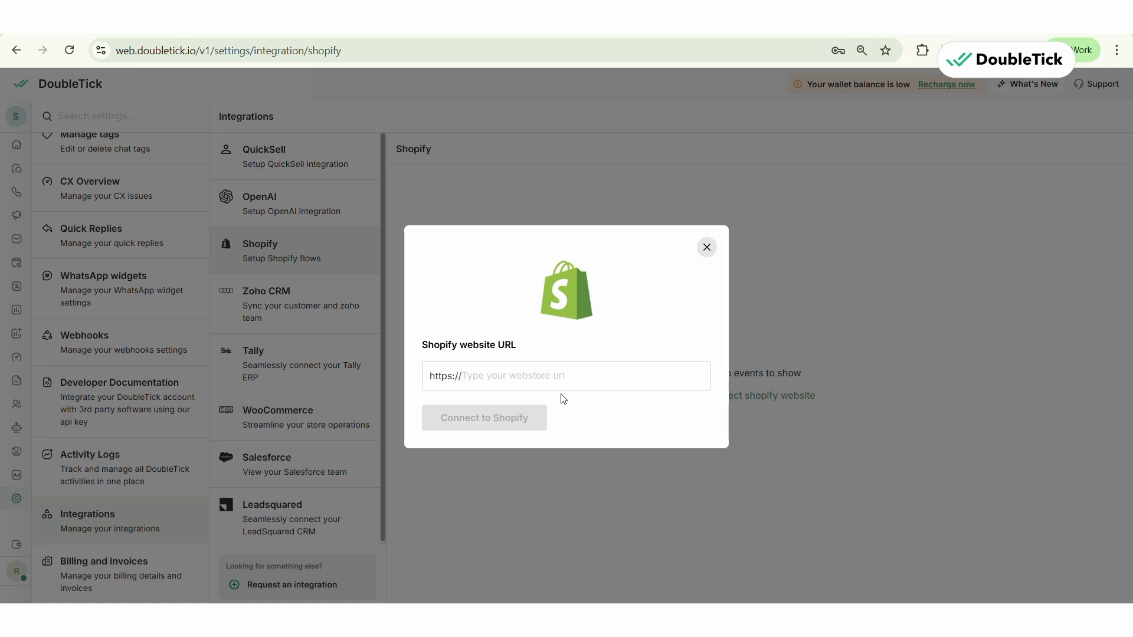
- Switch to the Shopify admin and inspect the store's admin URL
{"action": "key", "text": "ctrl+Tab"}
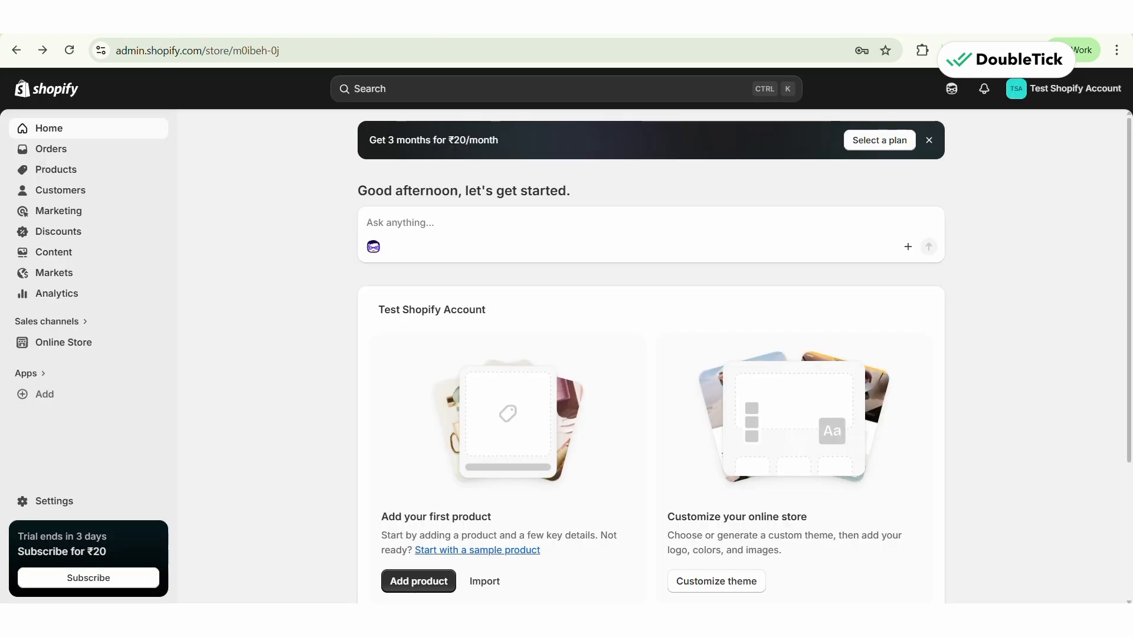
{"action": "left_click", "coordinate": [123, 52]}
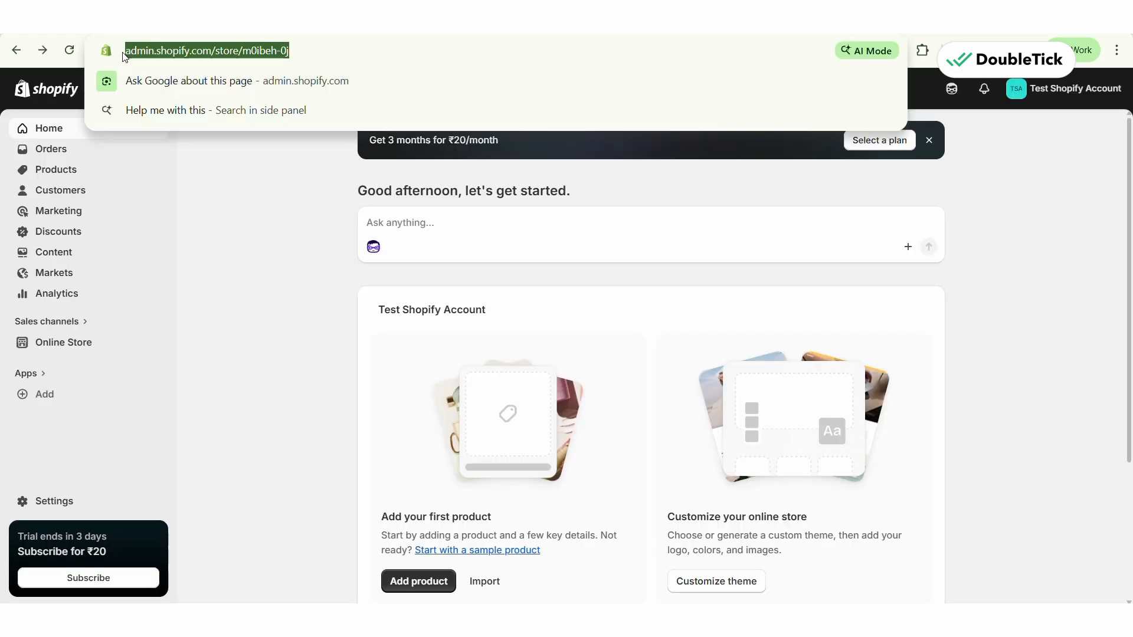
{"action": "left_click", "coordinate": [293, 51]}
{"action": "left_click", "coordinate": [255, 338]}
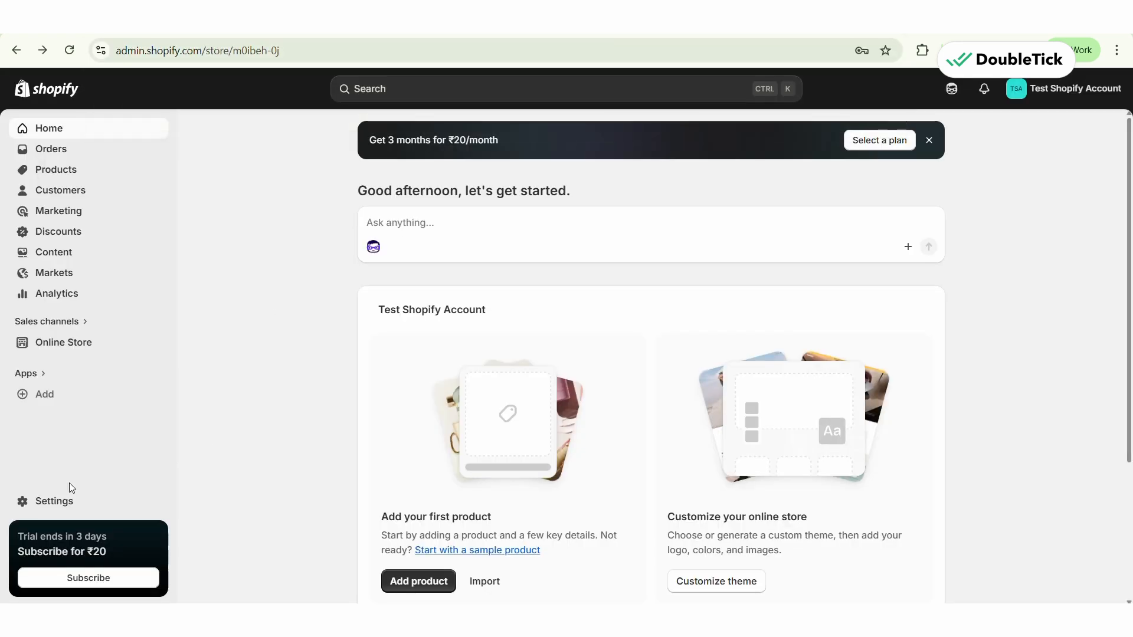
- Open the primary domain in the store's domain settings and copy m0ibeh-0j.myshopify.com
{"action": "left_click", "coordinate": [68, 502]}
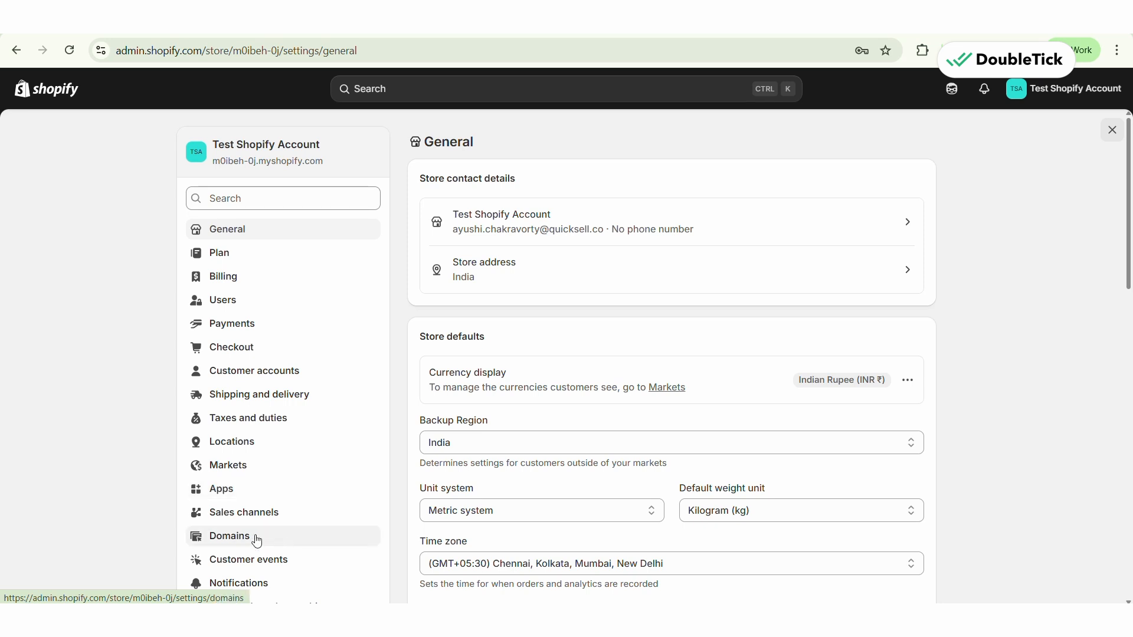
{"action": "left_click", "coordinate": [233, 535]}
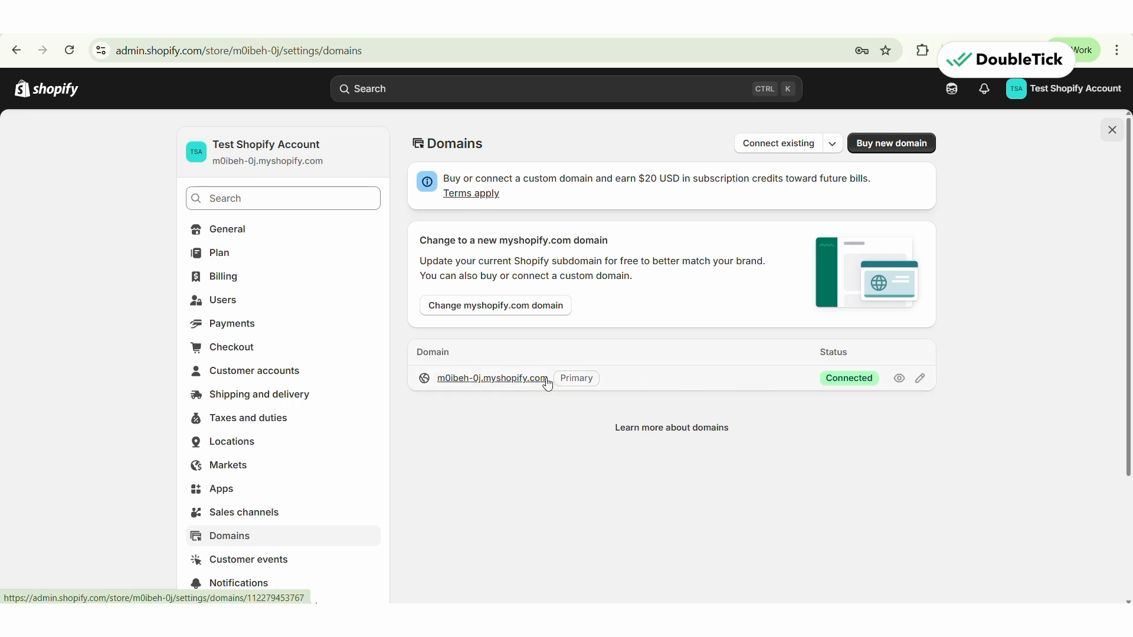
{"action": "left_click_drag", "start_coordinate": [547, 379], "coordinate": [440, 382]}
{"action": "left_click", "coordinate": [440, 382]}
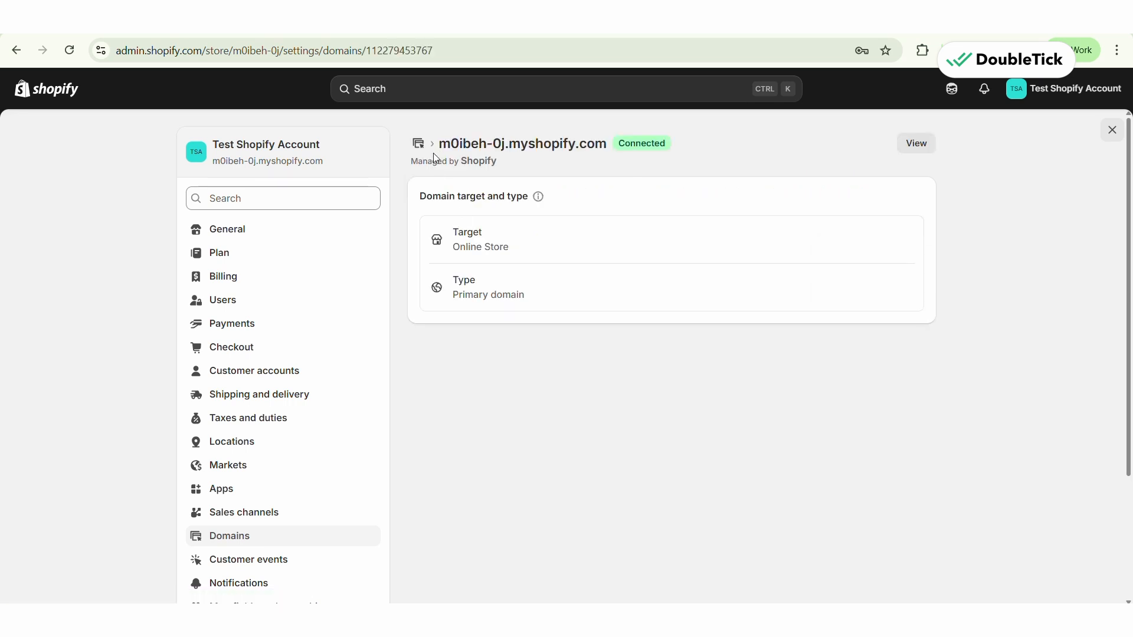
{"action": "left_click_drag", "start_coordinate": [438, 143], "coordinate": [612, 147]}
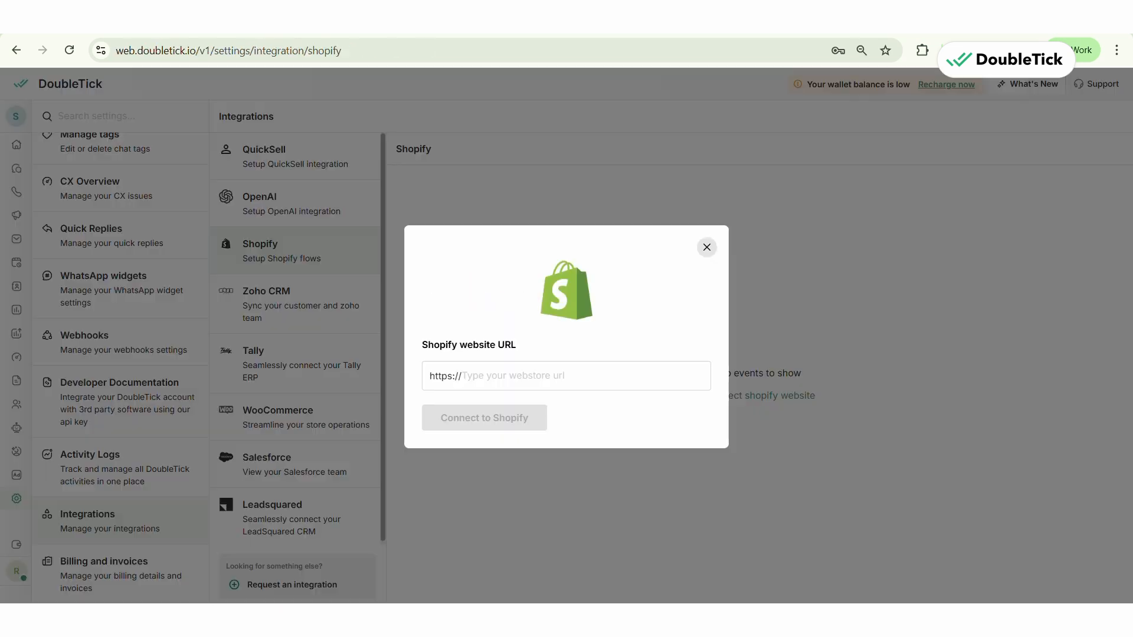
- Back in DoubleTick, connect the website URL m0ibeh-0j.myshopify.com and install the DoubleTick WhatsApp Sales CRM app on the store
{"action": "key", "text": "ctrl+v"}
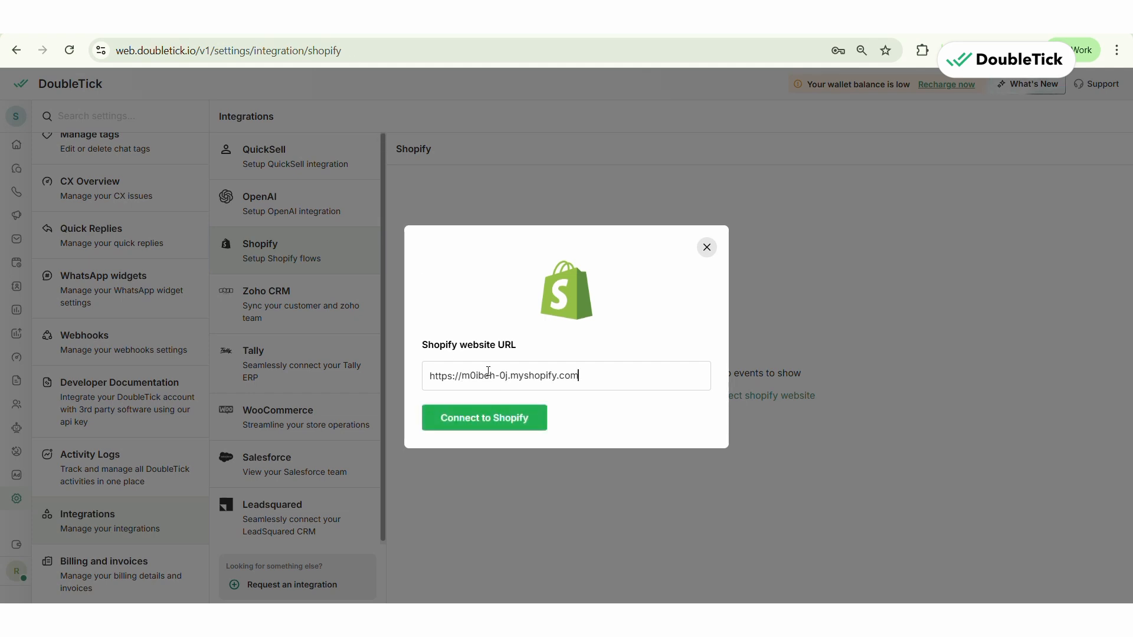
{"action": "left_click", "coordinate": [504, 420]}
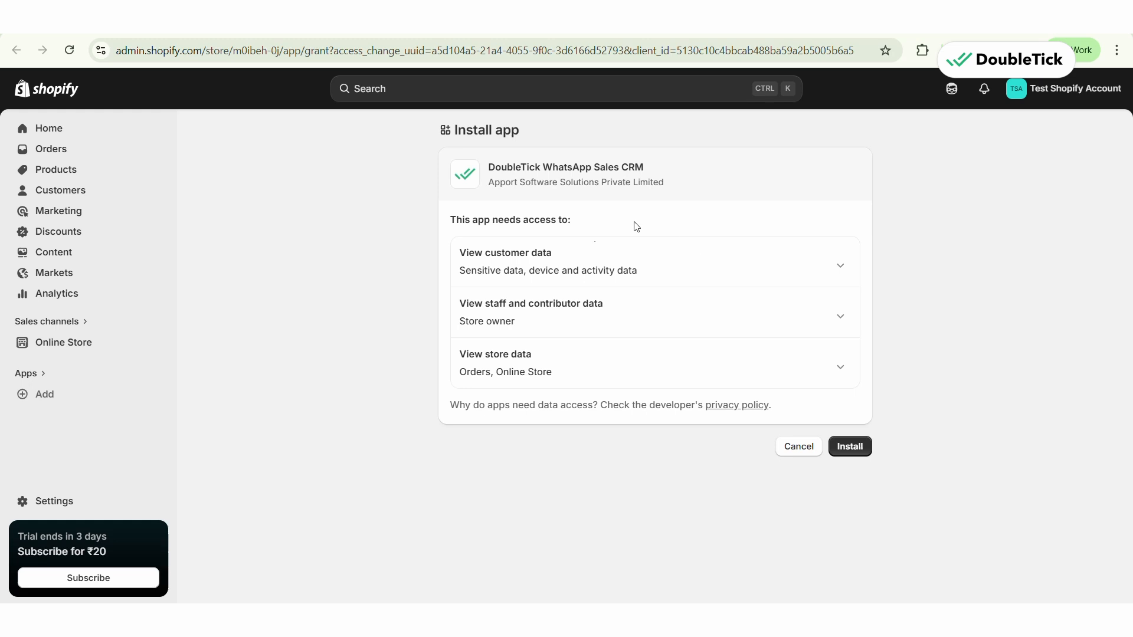
{"action": "left_click", "coordinate": [861, 448]}
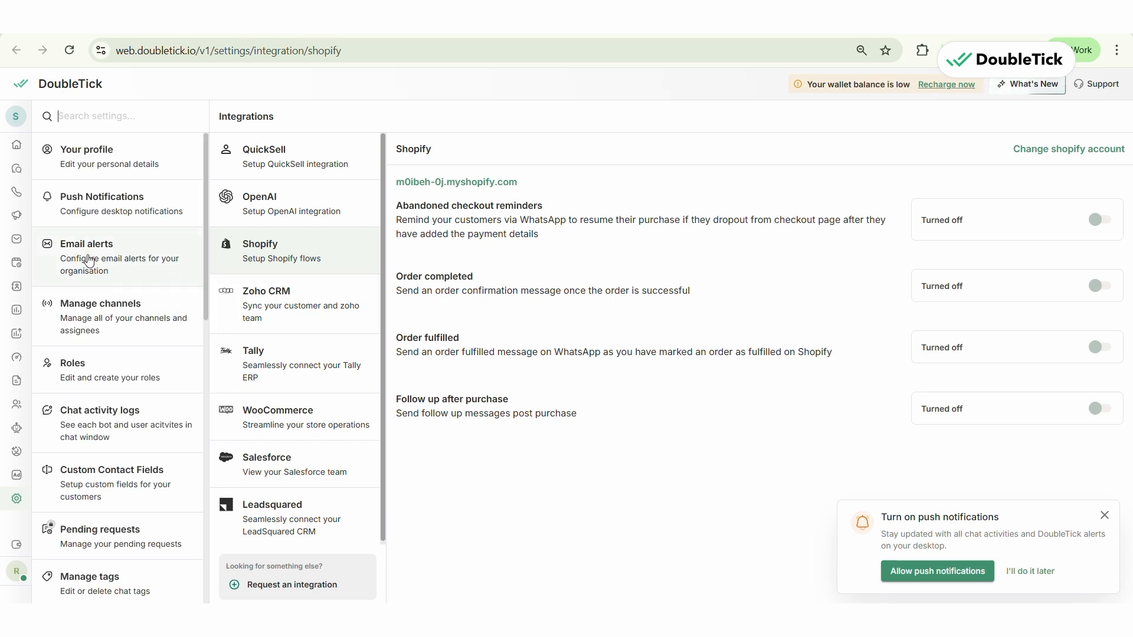
- Check the approval status of the message templates, return to the Shopify integration settings and dismiss the push notifications prompt
{"action": "left_click", "coordinate": [18, 245]}
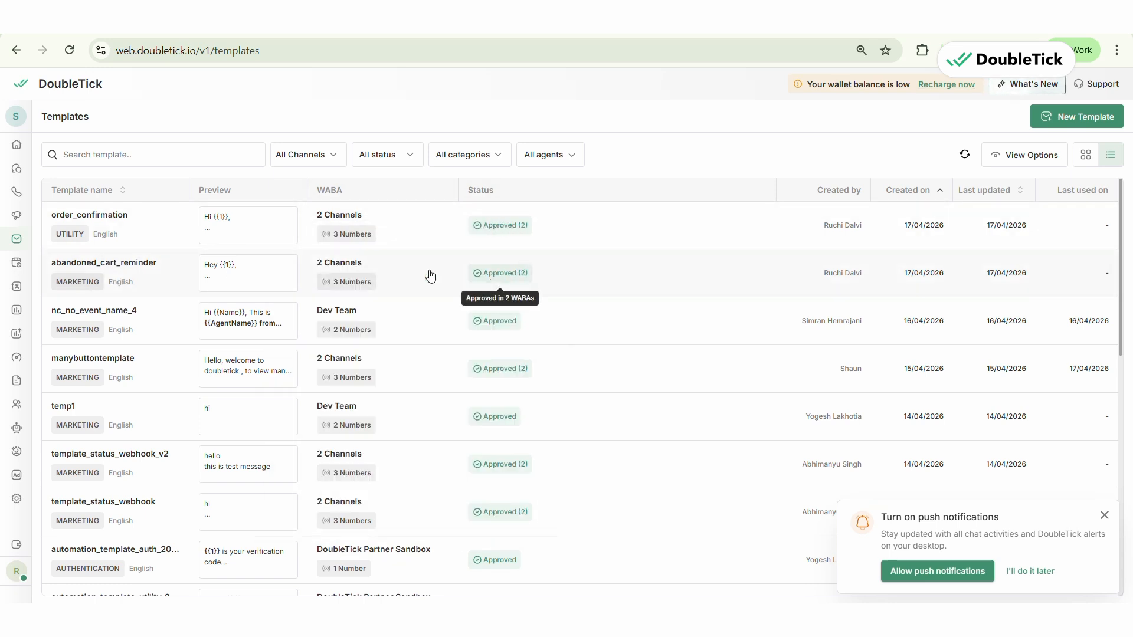
{"action": "left_click", "coordinate": [42, 502]}
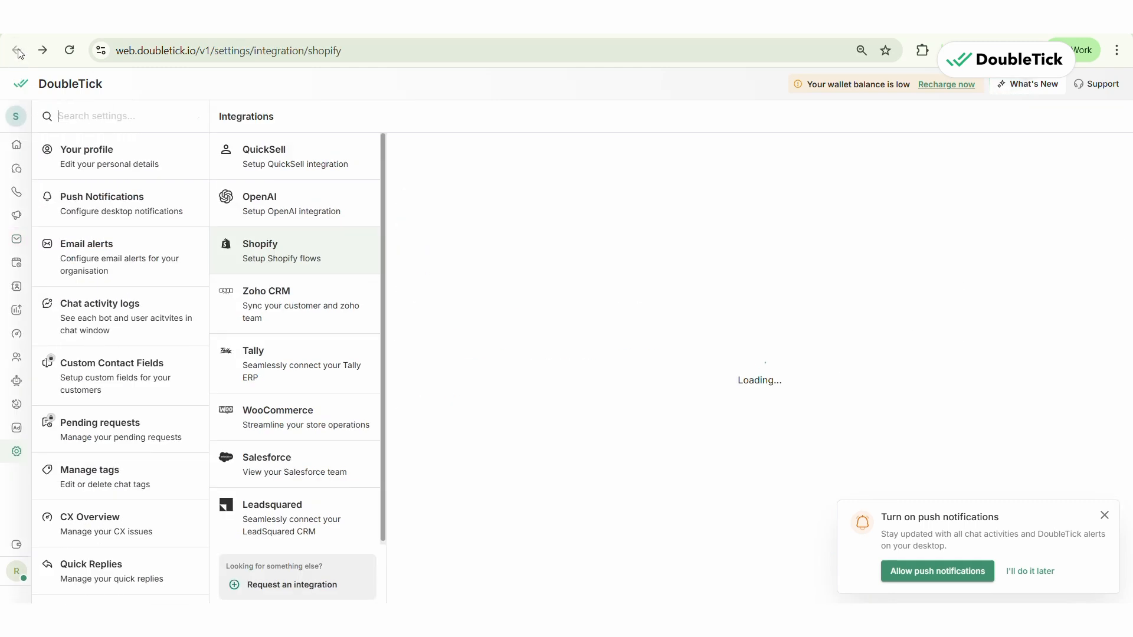
{"action": "left_click", "coordinate": [1105, 515]}
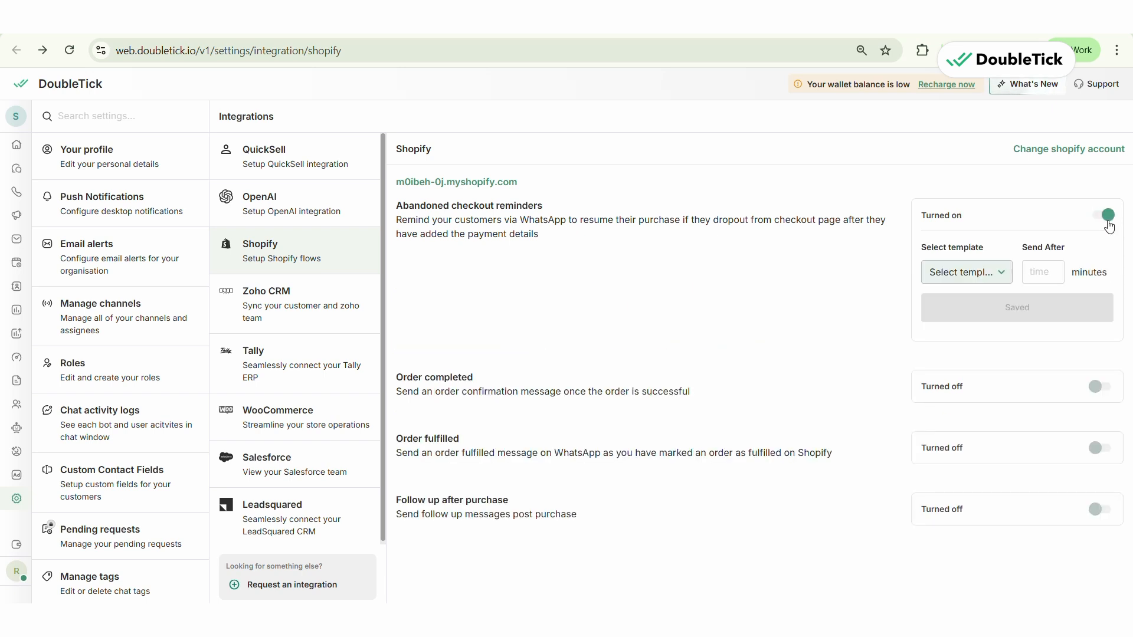
- Turn on abandoned checkout reminders using the abandoned_cart_reminder (en) template, sent after 1 minute, and review its variable mapping options
{"action": "left_click", "coordinate": [958, 284]}
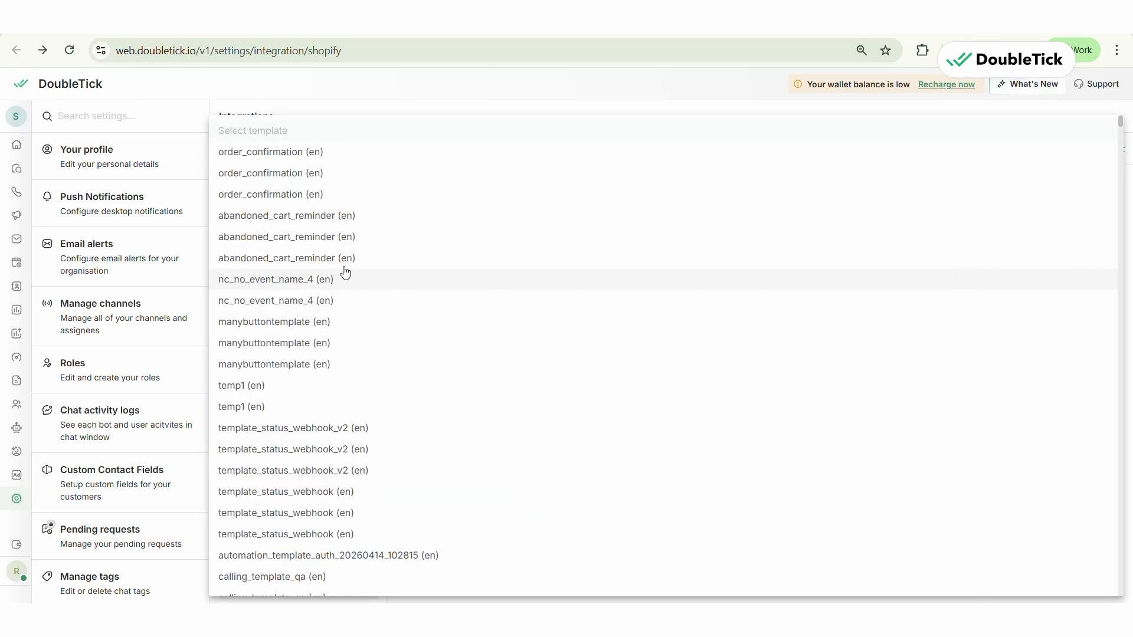
{"action": "left_click", "coordinate": [292, 220]}
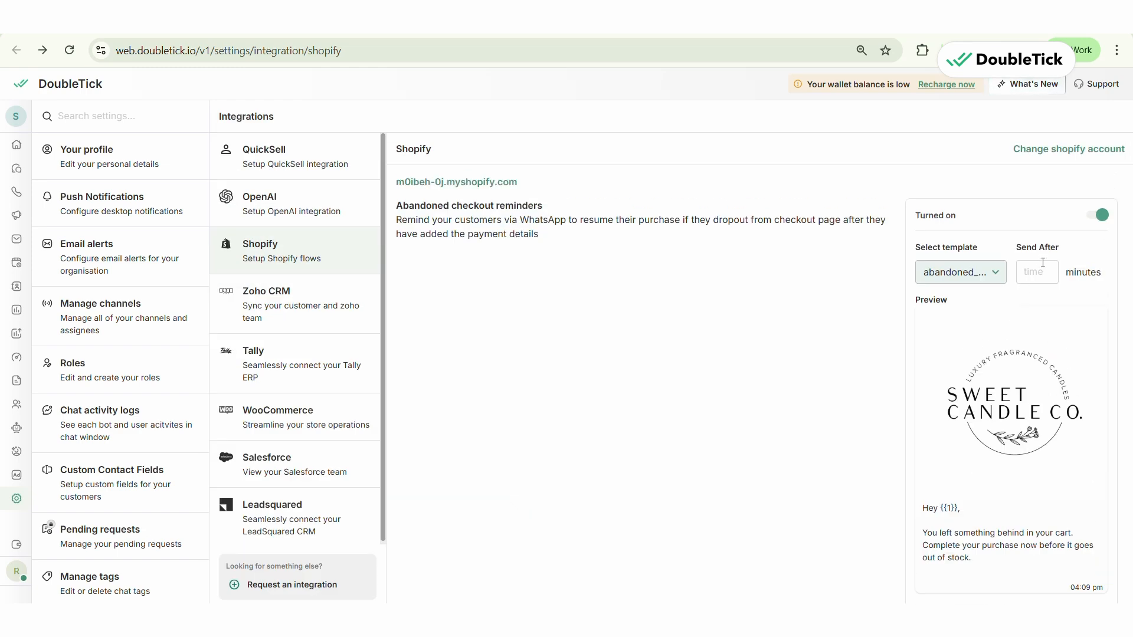
{"action": "left_click", "coordinate": [1037, 273]}
{"action": "type", "text": "1"}
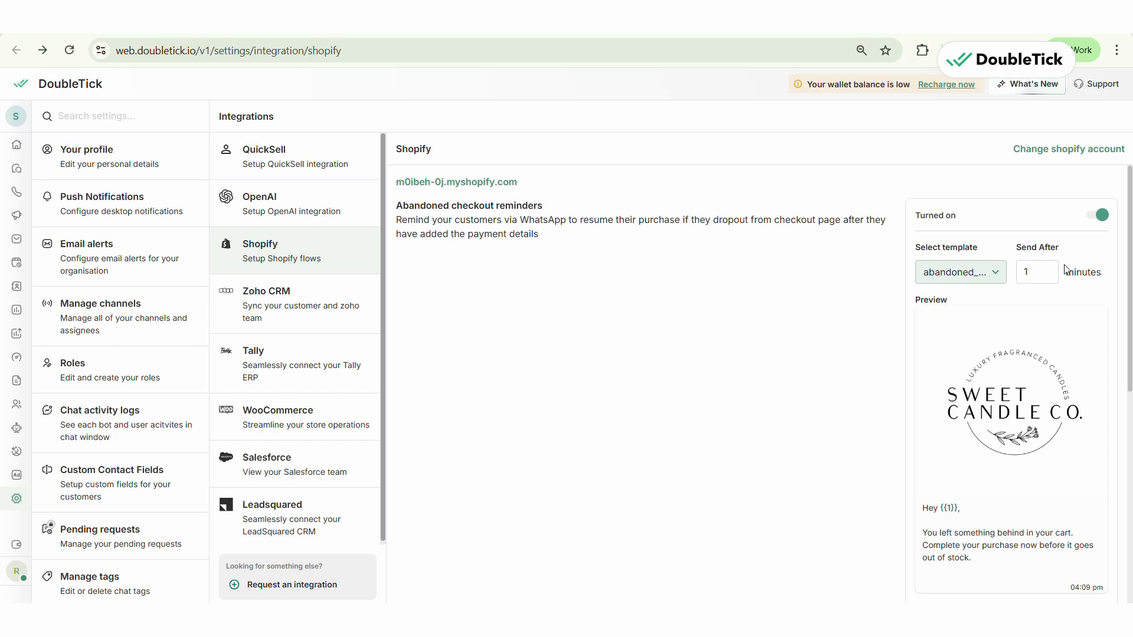
{"action": "scroll", "coordinate": [1068, 277], "scroll_direction": "down", "scroll_amount": 5}
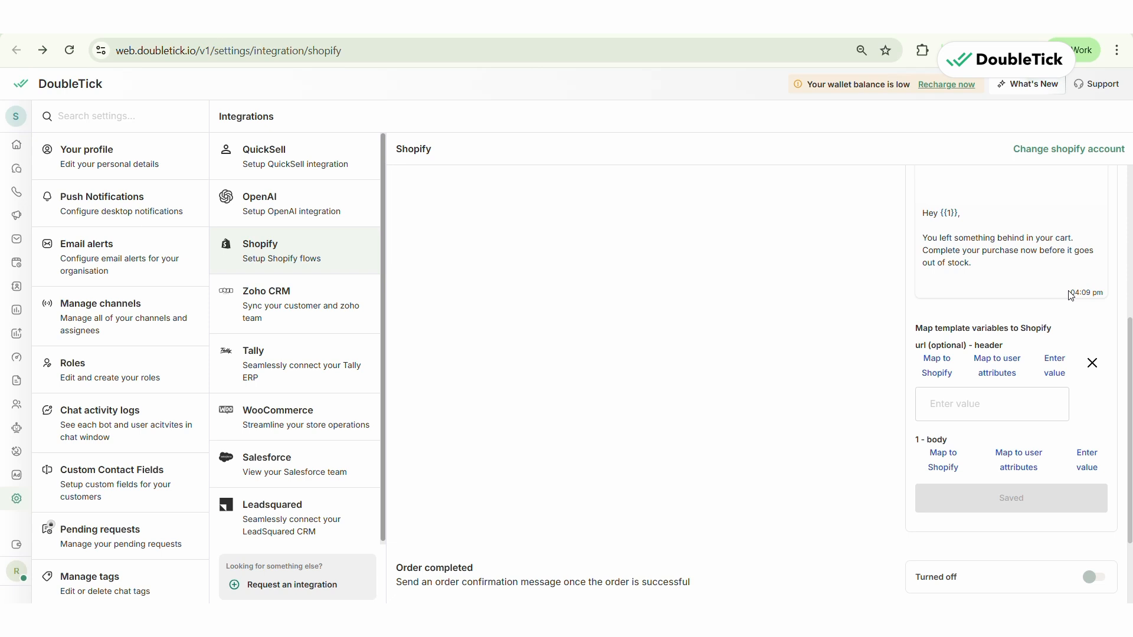
{"action": "scroll", "coordinate": [1071, 295], "scroll_direction": "up", "scroll_amount": 5}
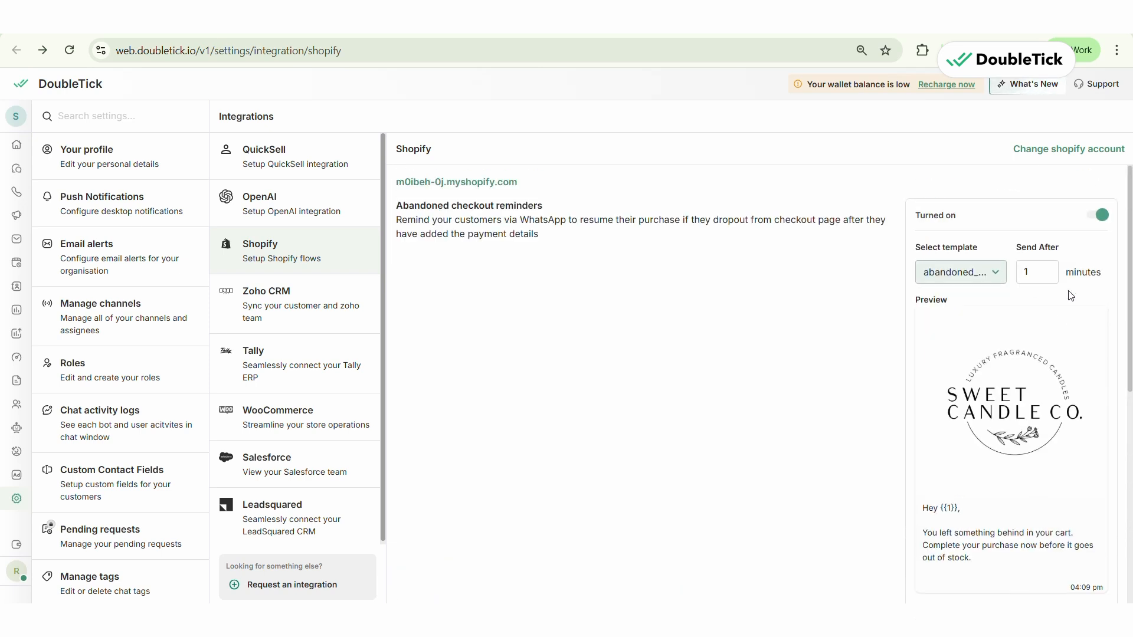
- Turn on order completed messages using the order_confirmation (en) template, sent after 1 minute
{"action": "scroll", "coordinate": [1071, 295], "scroll_direction": "down", "scroll_amount": 7}
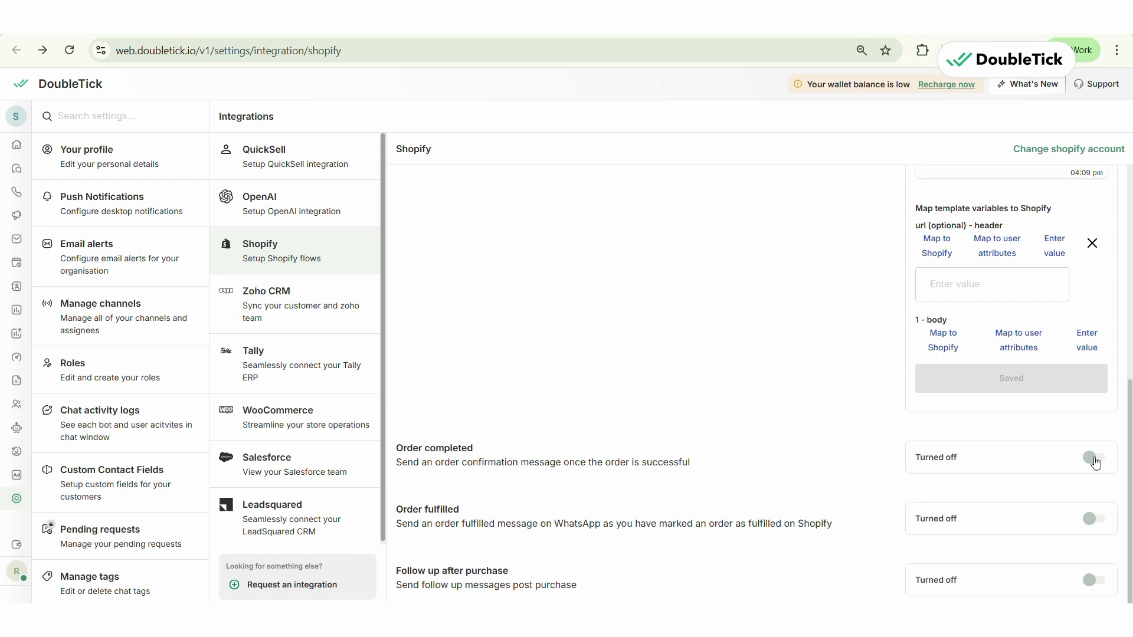
{"action": "left_click", "coordinate": [1095, 458]}
{"action": "left_click", "coordinate": [1034, 514]}
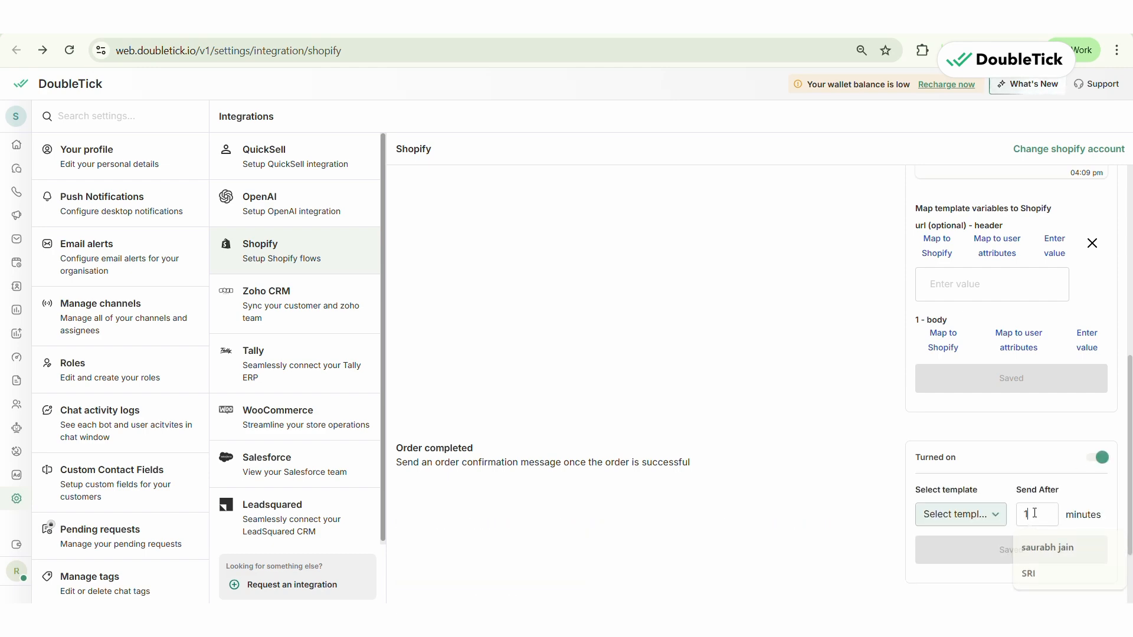
{"action": "left_click", "coordinate": [958, 514]}
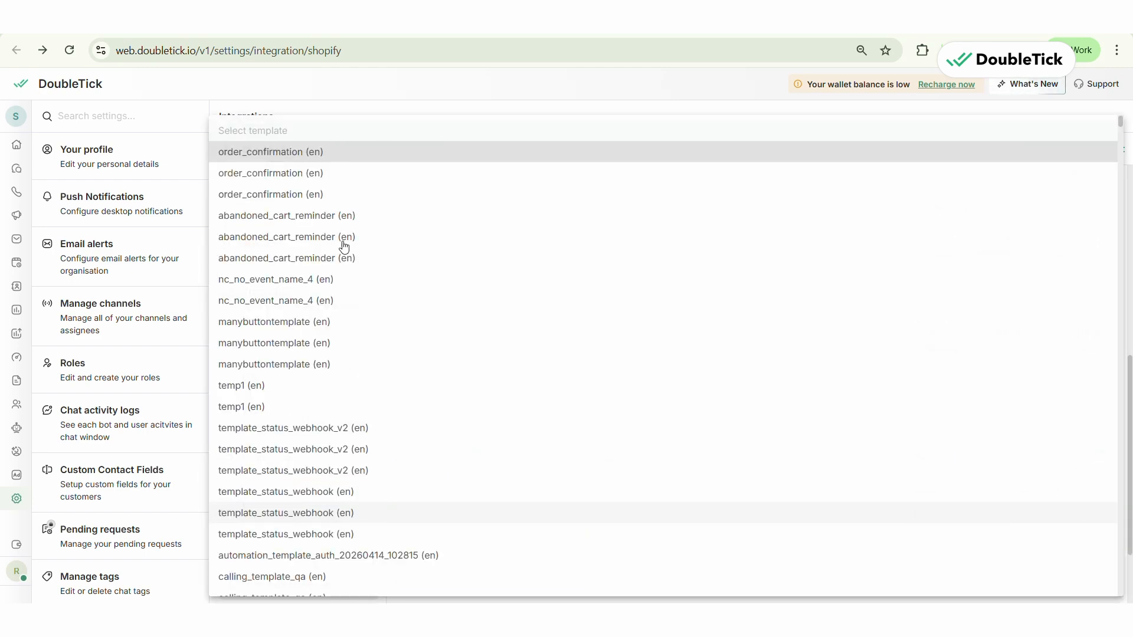
{"action": "left_click", "coordinate": [297, 204]}
{"action": "scroll", "coordinate": [1045, 366], "scroll_direction": "down", "scroll_amount": 5}
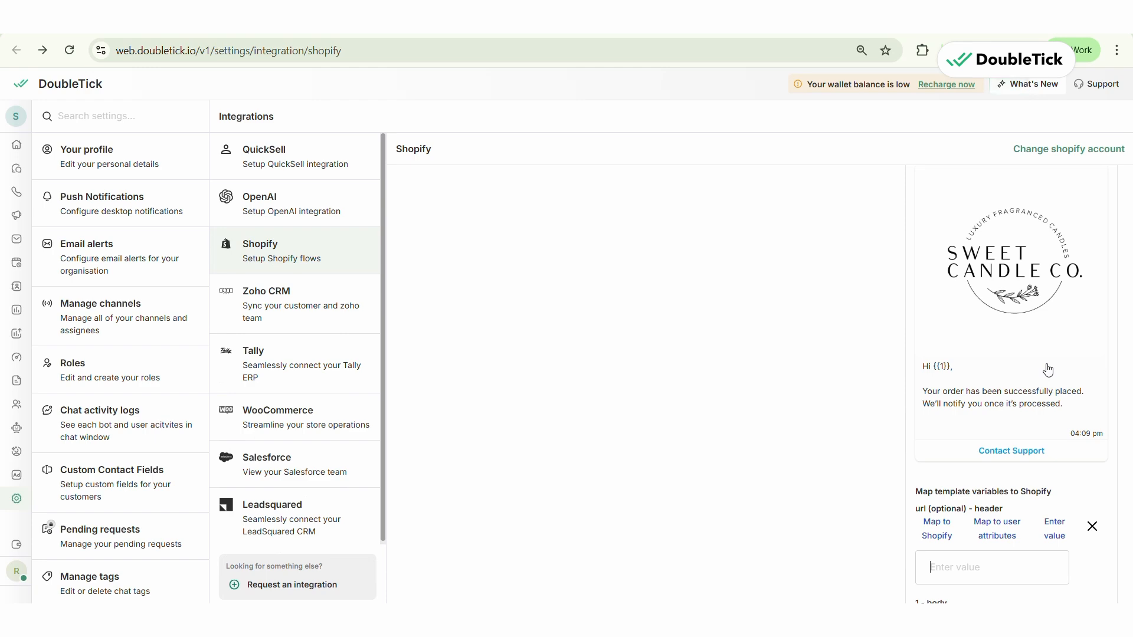
{"action": "scroll", "coordinate": [1048, 370], "scroll_direction": "down", "scroll_amount": 3}
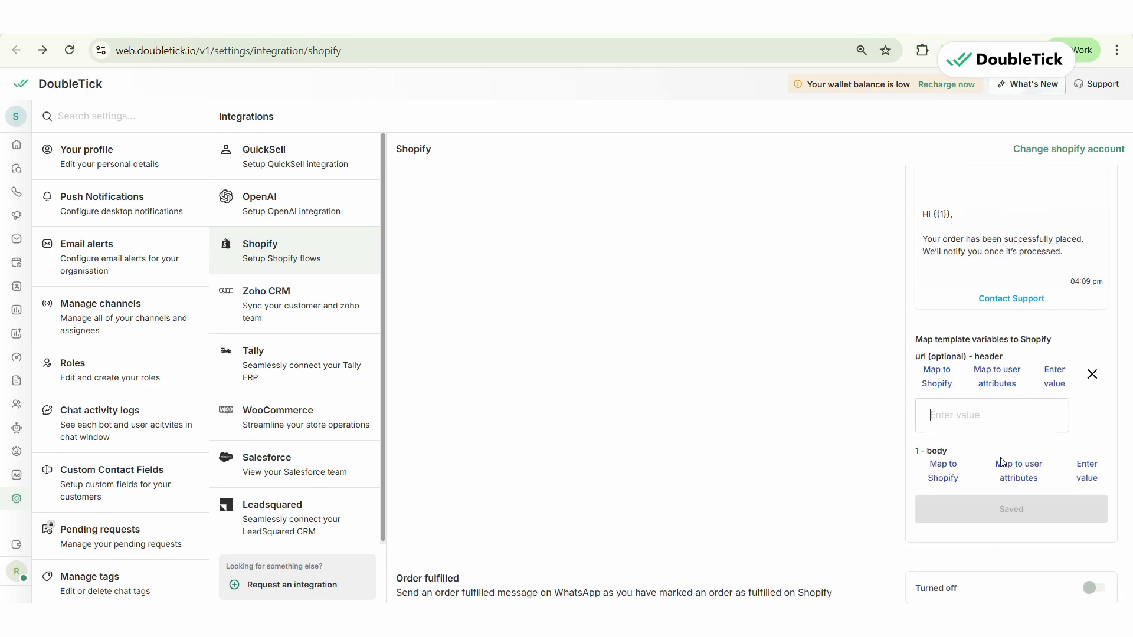
- Map body variable 1 of the abandoned checkout reminder to the Shopify variable Order Shipping Address First Name and save
{"action": "scroll", "coordinate": [992, 454], "scroll_direction": "up", "scroll_amount": 6}
{"action": "scroll", "coordinate": [1000, 453], "scroll_direction": "up", "scroll_amount": 5}
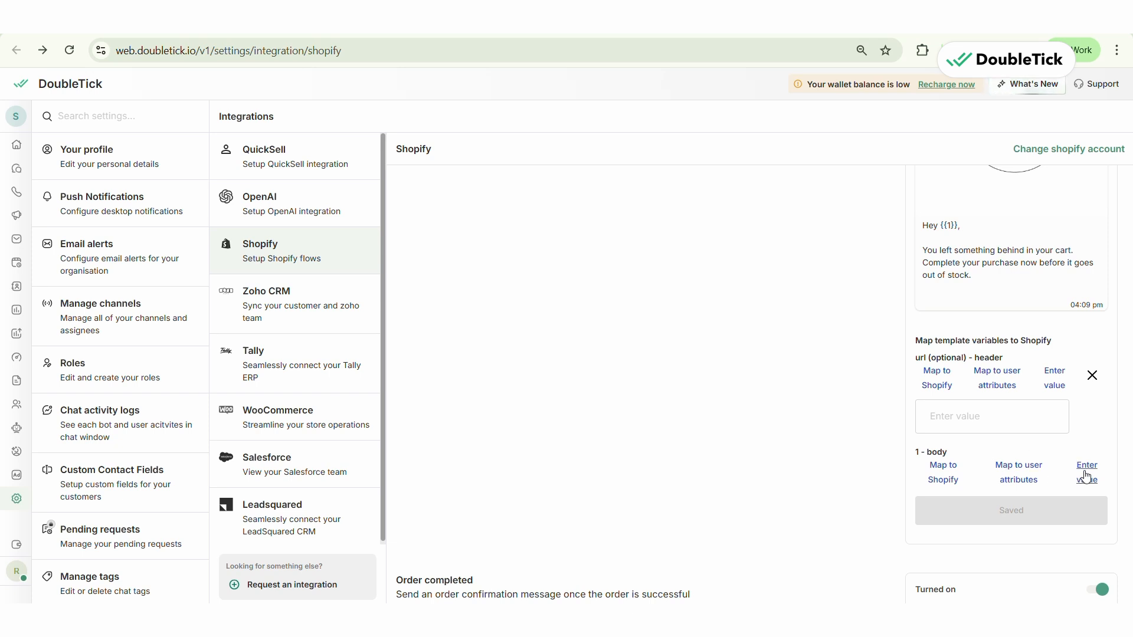
{"action": "left_click", "coordinate": [946, 472]}
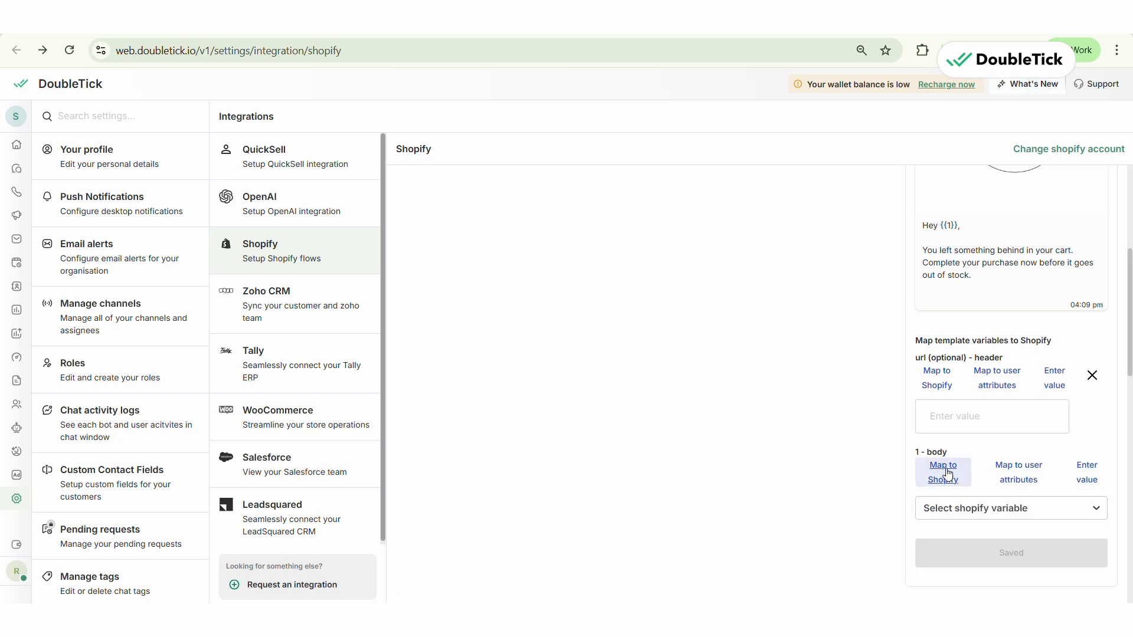
{"action": "left_click", "coordinate": [983, 511]}
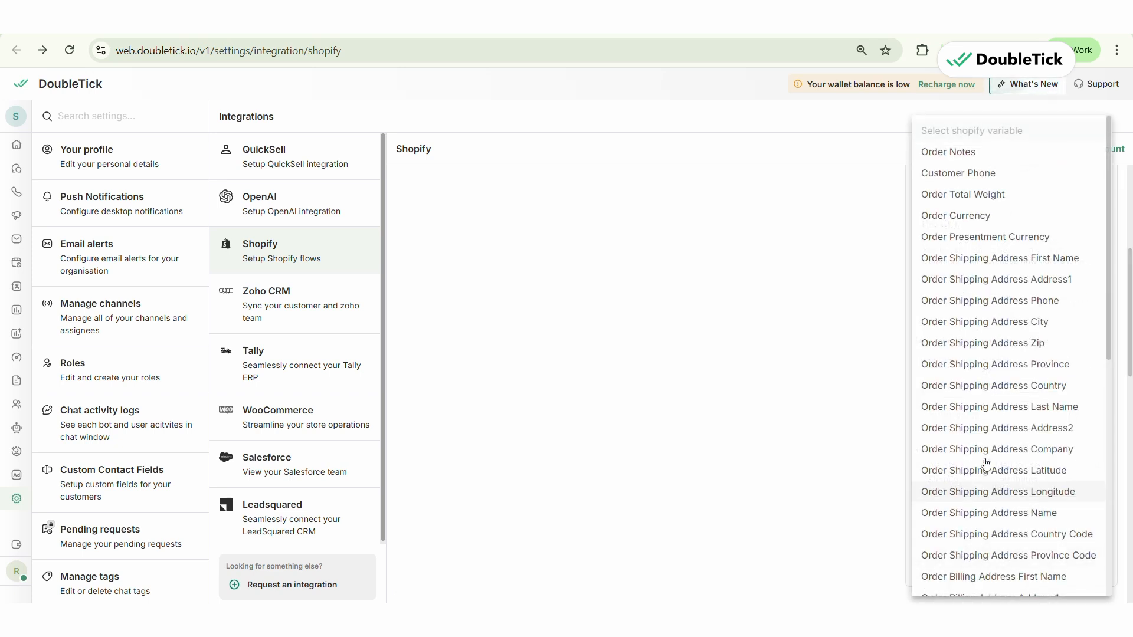
{"action": "left_click", "coordinate": [982, 262]}
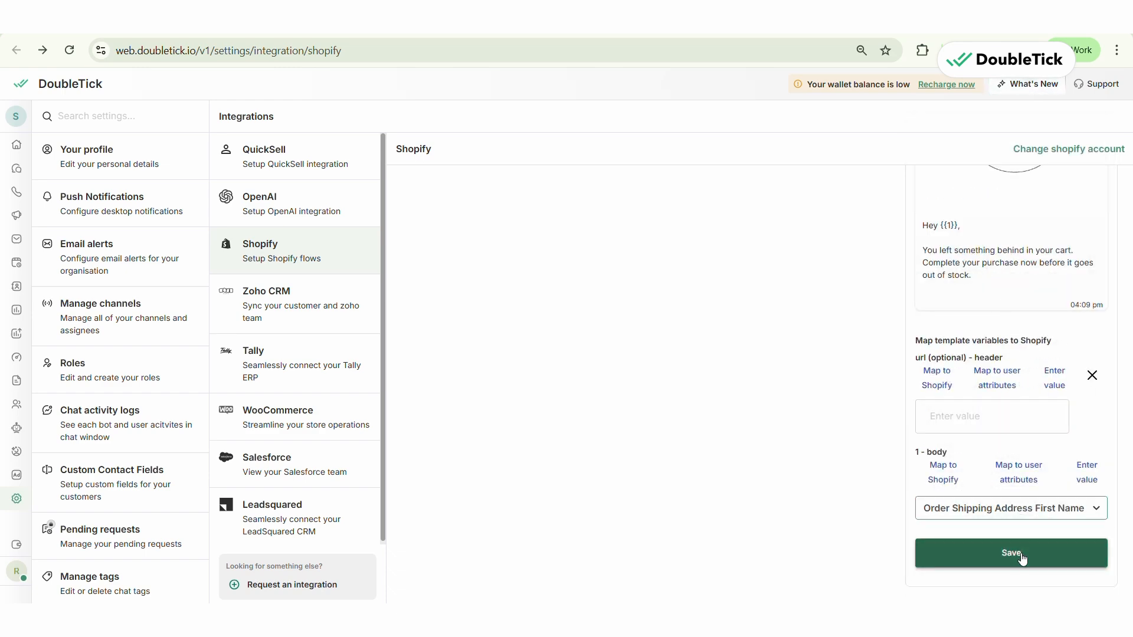
{"action": "left_click", "coordinate": [1021, 554]}
- Map body variable 1 of the order completed message to the Shopify variable Order Billing Address First Name and save
{"action": "scroll", "coordinate": [1021, 554], "scroll_direction": "down", "scroll_amount": 10}
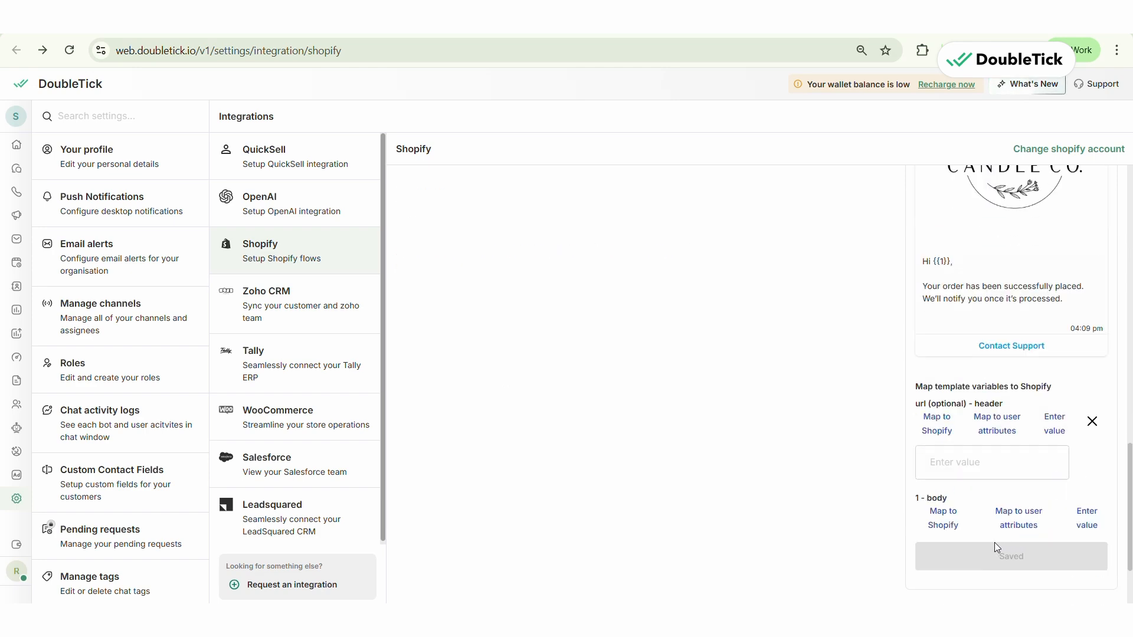
{"action": "left_click", "coordinate": [944, 516]}
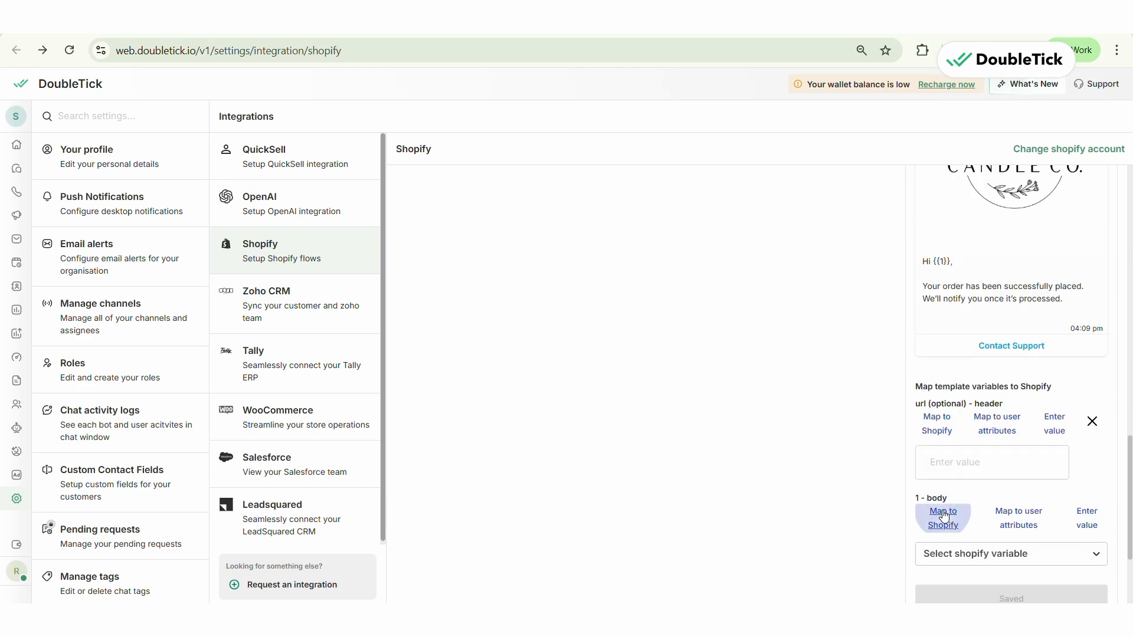
{"action": "left_click", "coordinate": [953, 554]}
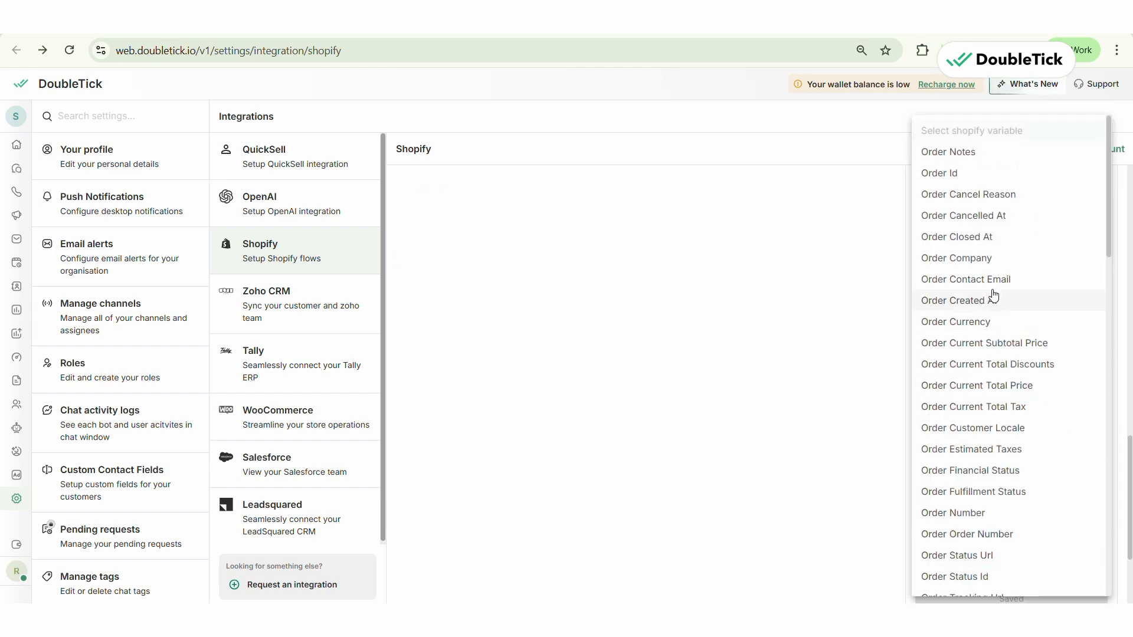
{"action": "scroll", "coordinate": [995, 335], "scroll_direction": "down", "scroll_amount": 5}
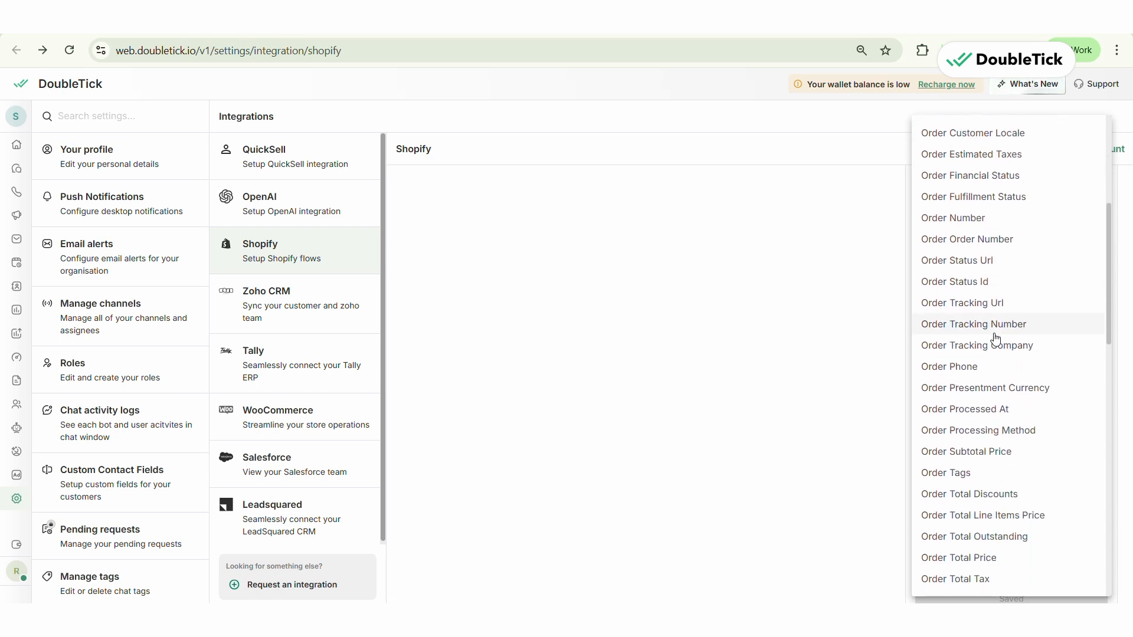
{"action": "scroll", "coordinate": [996, 338], "scroll_direction": "down", "scroll_amount": 5}
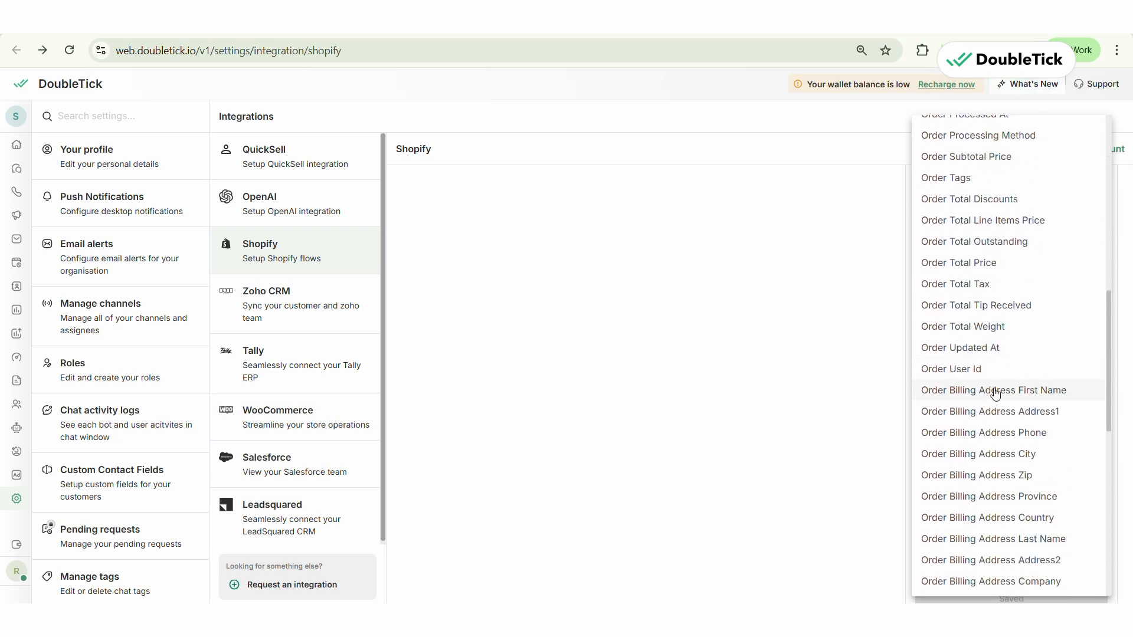
{"action": "left_click", "coordinate": [995, 391]}
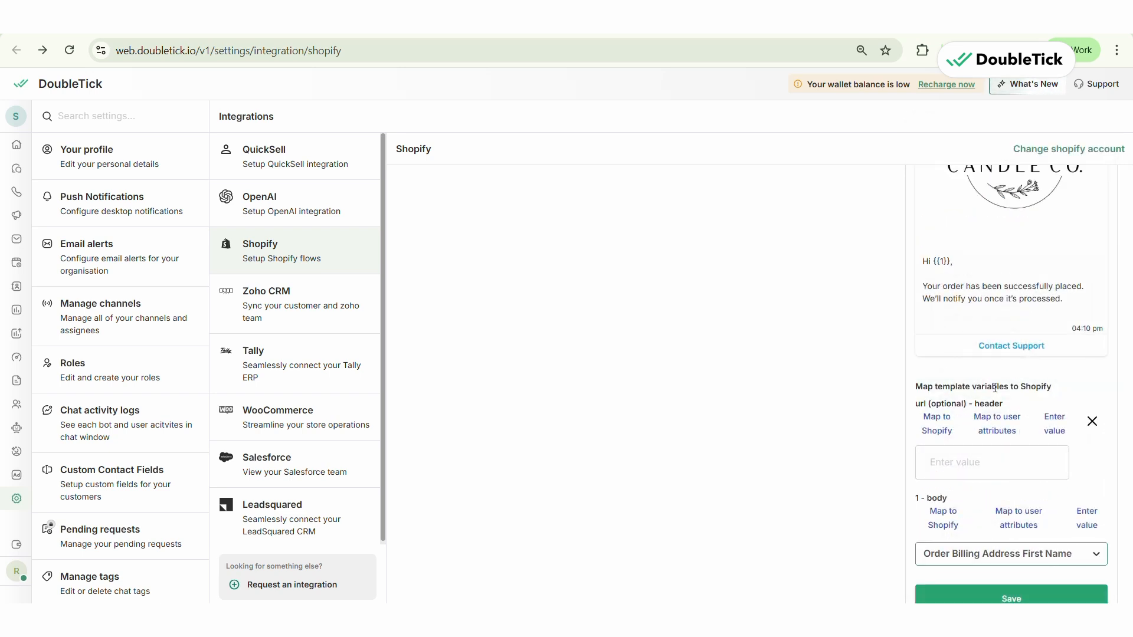
{"action": "scroll", "coordinate": [994, 387], "scroll_direction": "up", "scroll_amount": 5}
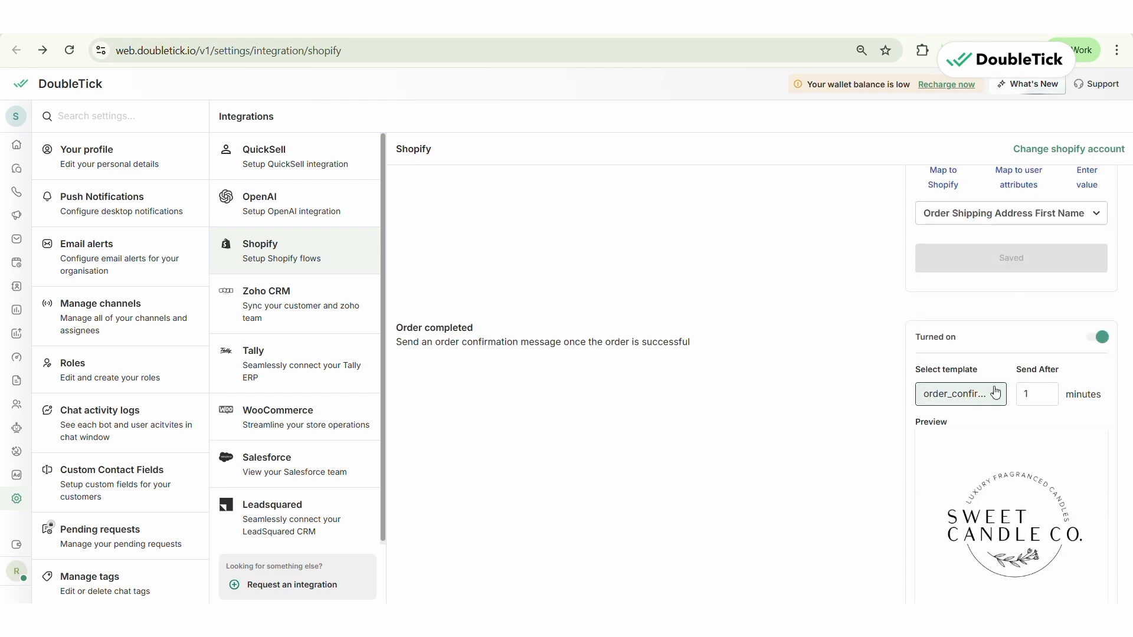
{"action": "scroll", "coordinate": [996, 392], "scroll_direction": "down", "scroll_amount": 7}
{"action": "left_click", "coordinate": [1001, 459]}
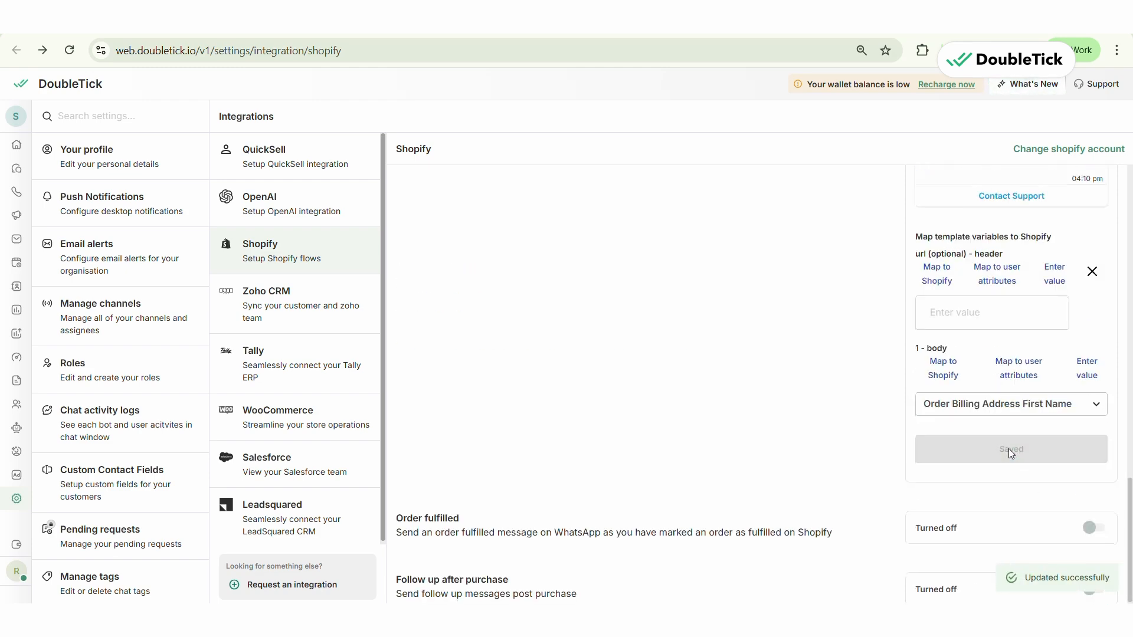
{"action": "scroll", "coordinate": [1009, 451], "scroll_direction": "up", "scroll_amount": 15}
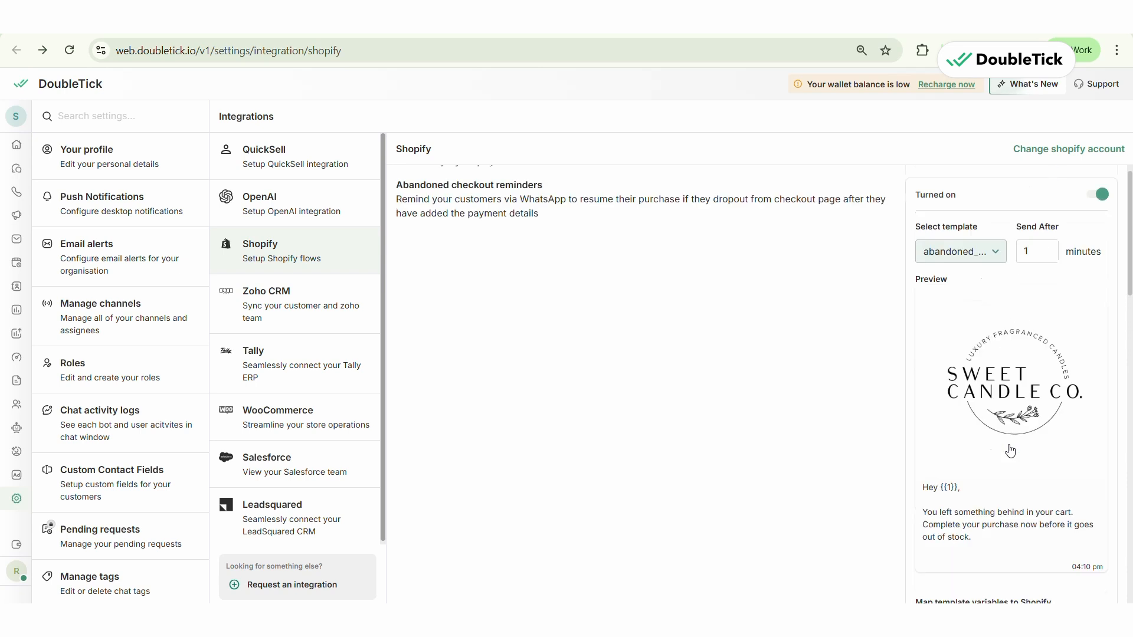